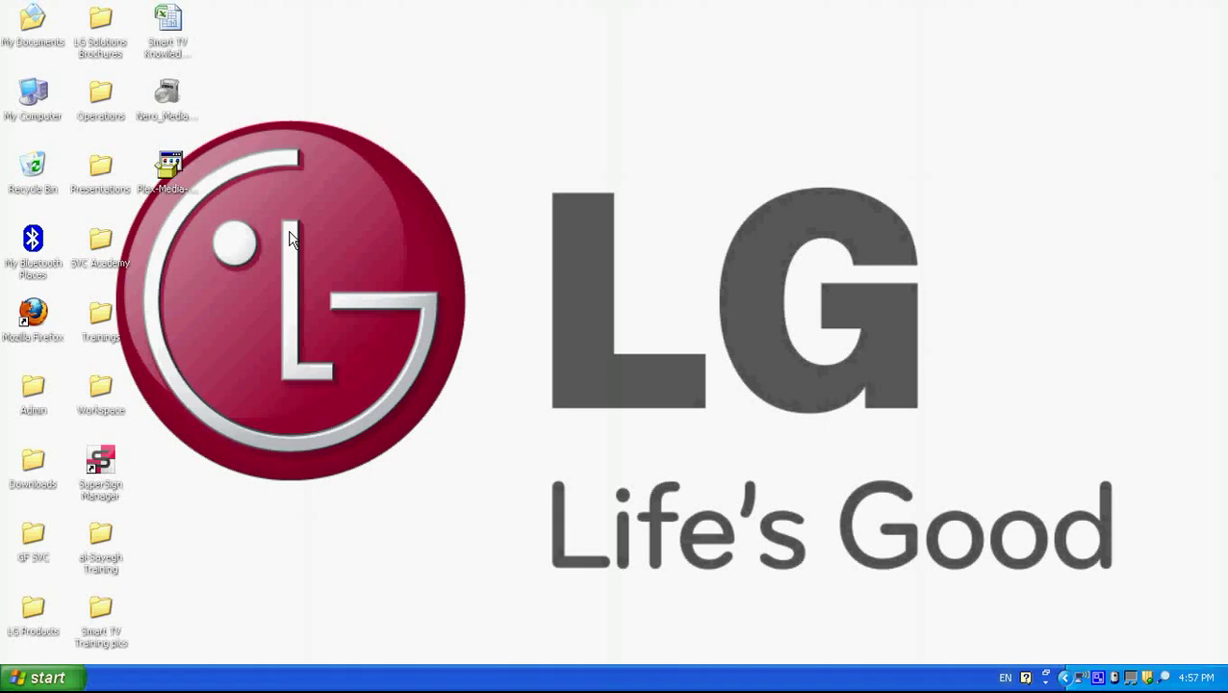
- Launch the Mozilla Firefox browser
{"action": "left_click", "coordinate": [52, 677]}
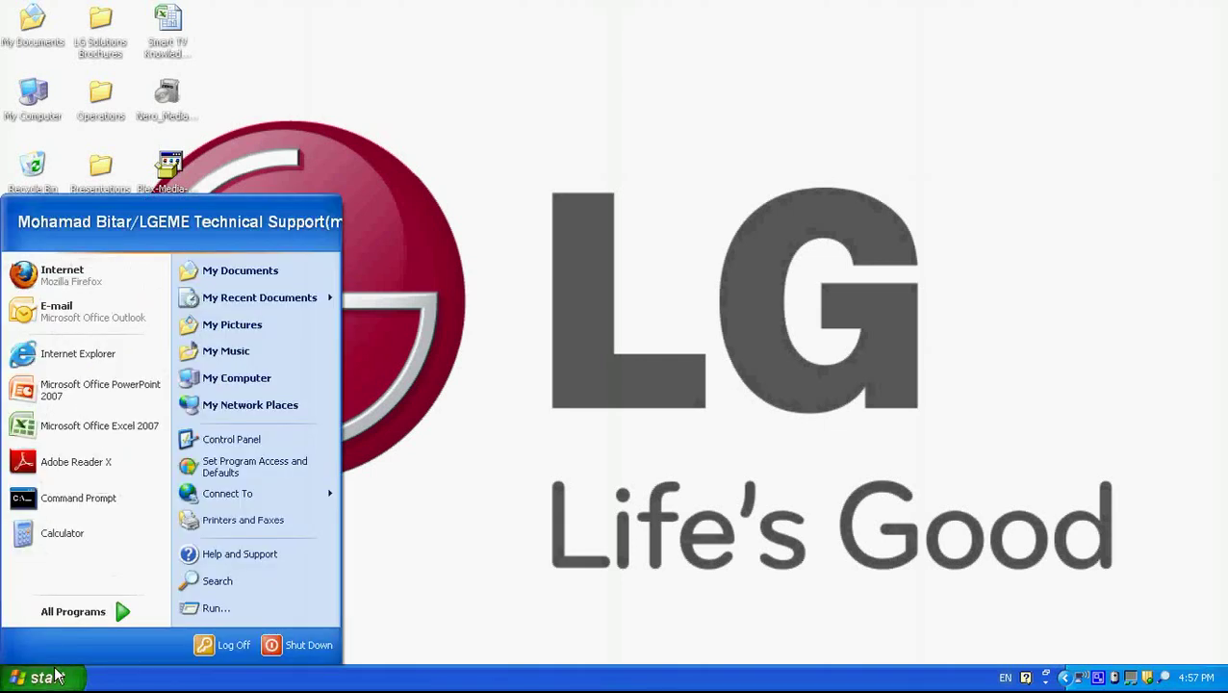
{"action": "left_click", "coordinate": [93, 275]}
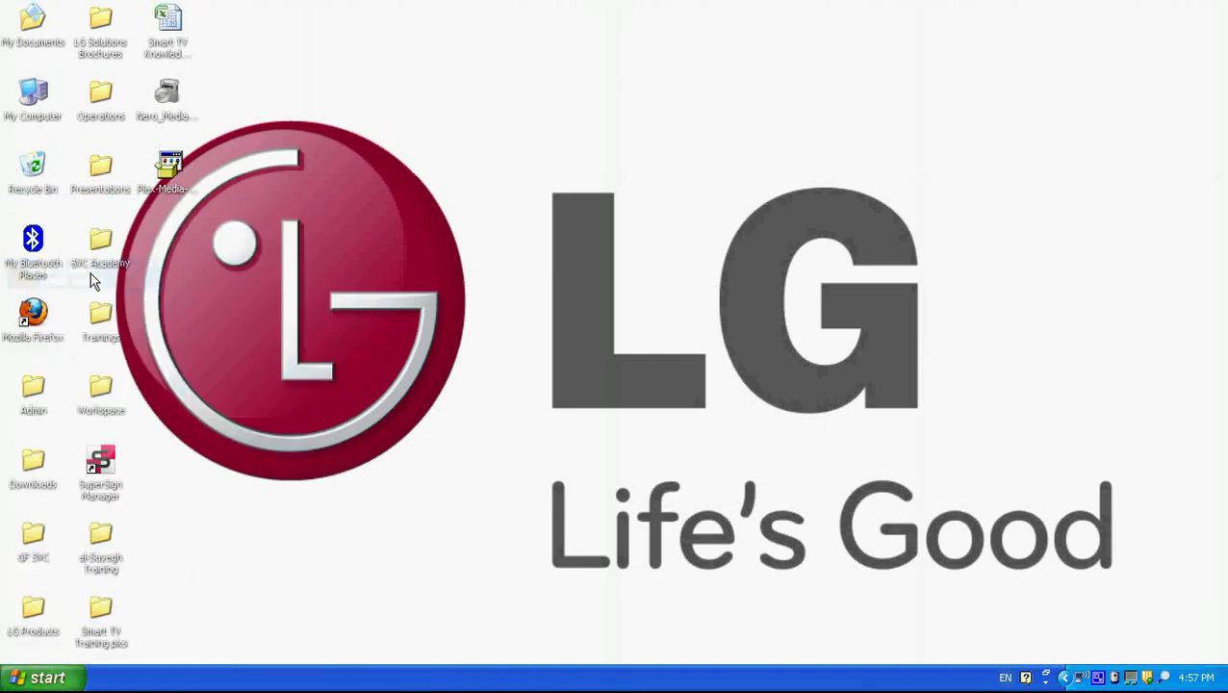
{"action": "left_click", "coordinate": [331, 61]}
{"action": "type", "text": "http://www"}
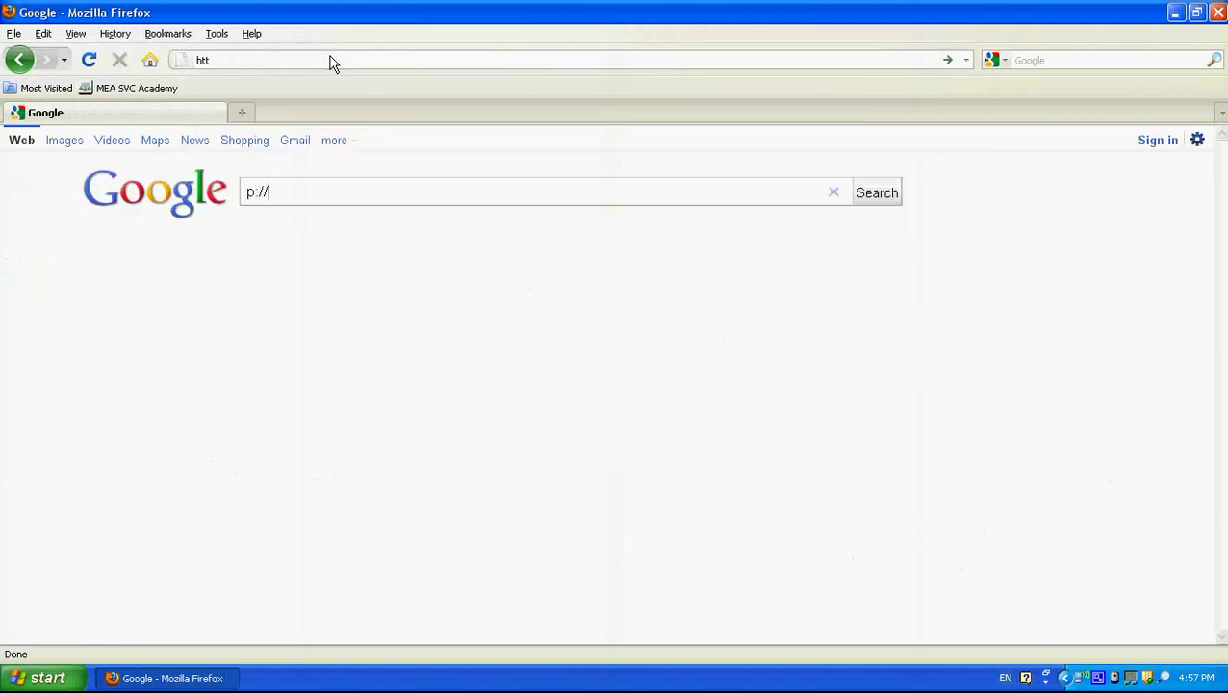
{"action": "key", "text": "BackSpace"}
{"action": "key", "text": "BackSpace"}
{"action": "key", "text": "BackSpace"}
{"action": "key", "text": "BackSpace"}
{"action": "key", "text": "BackSpace"}
{"action": "key", "text": "BackSpace"}
{"action": "key", "text": "BackSpace"}
{"action": "left_click", "coordinate": [332, 63]}
{"action": "type", "text": "http://www.ple"}
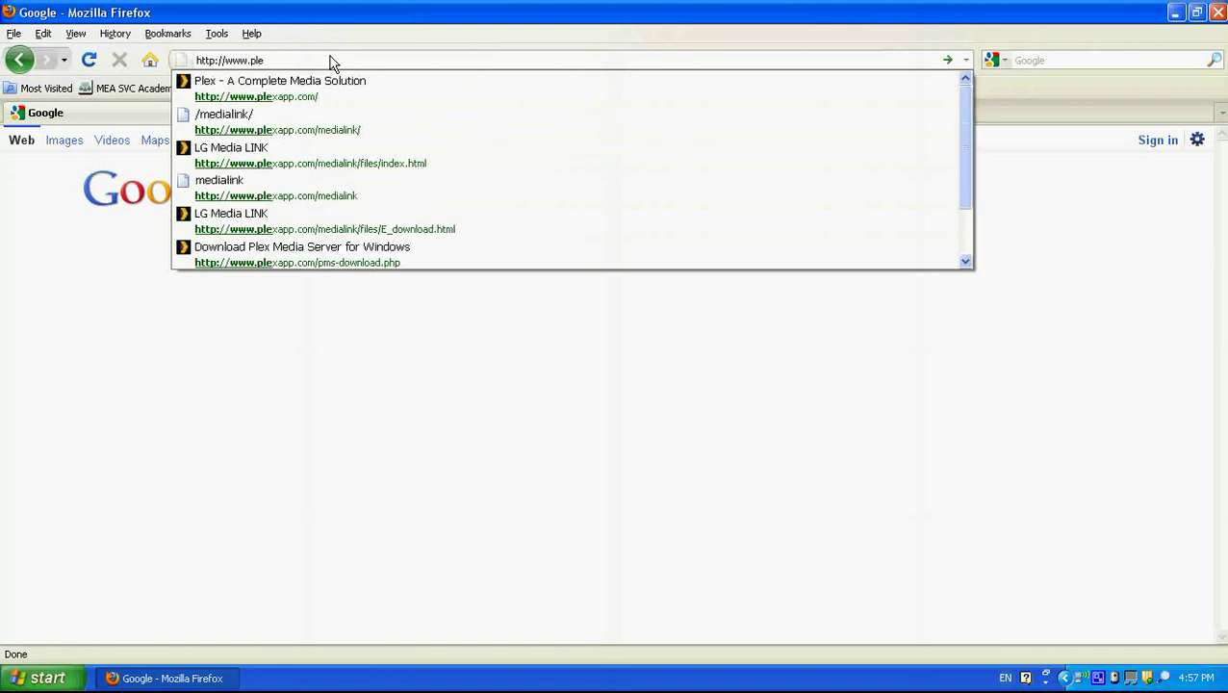
{"action": "type", "text": "xapp.com"}
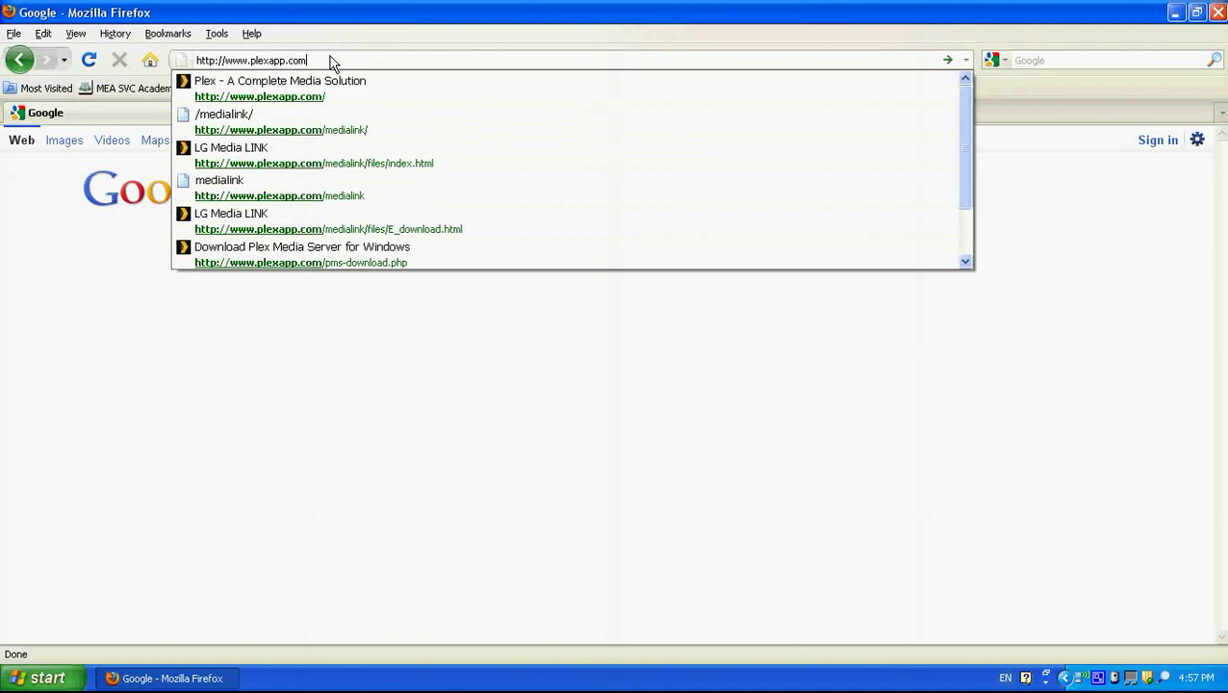
{"action": "key", "text": "Return"}
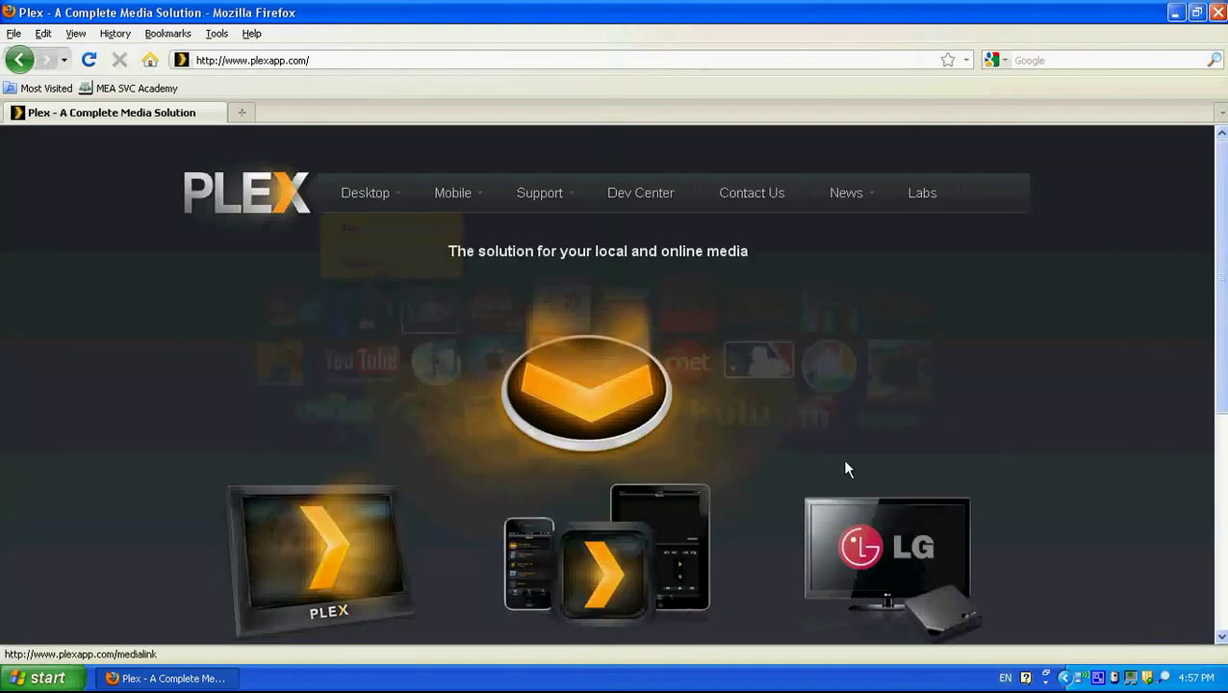
- Open the LG Media LINK section of the Plex site and go to the Plex Media Server for Windows download page
{"action": "left_click", "coordinate": [877, 537]}
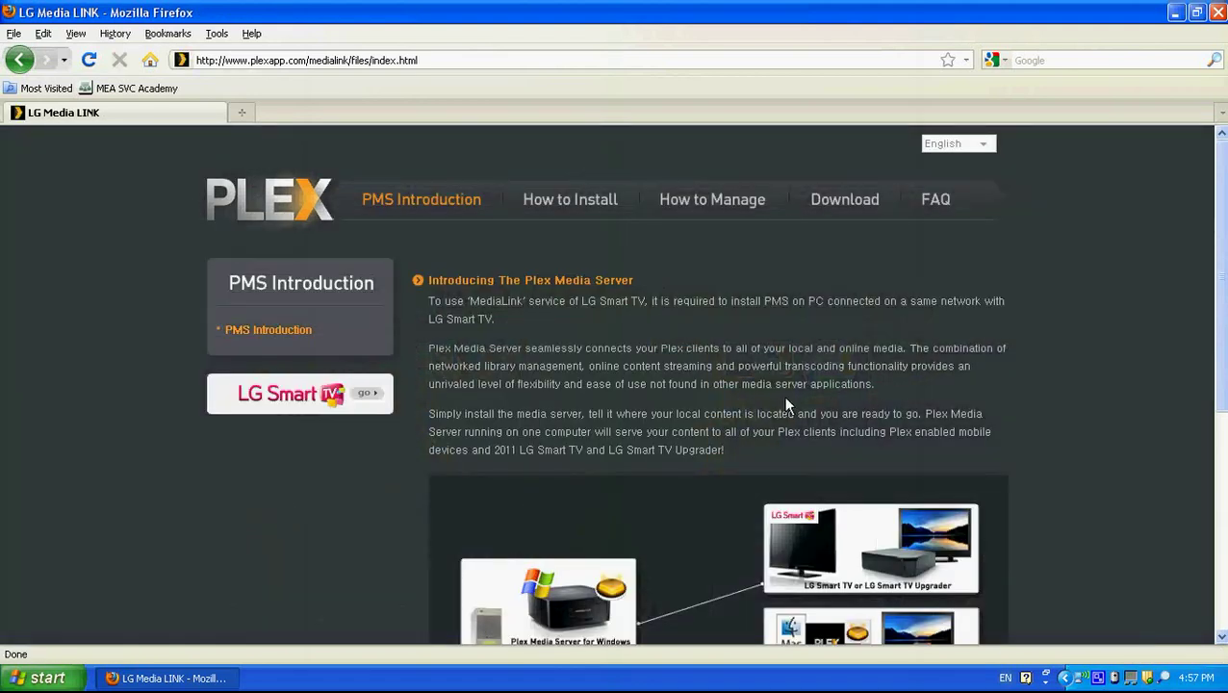
{"action": "scroll", "coordinate": [787, 405], "scroll_direction": "down", "scroll_amount": 7}
{"action": "scroll", "coordinate": [786, 403], "scroll_direction": "up", "scroll_amount": 7}
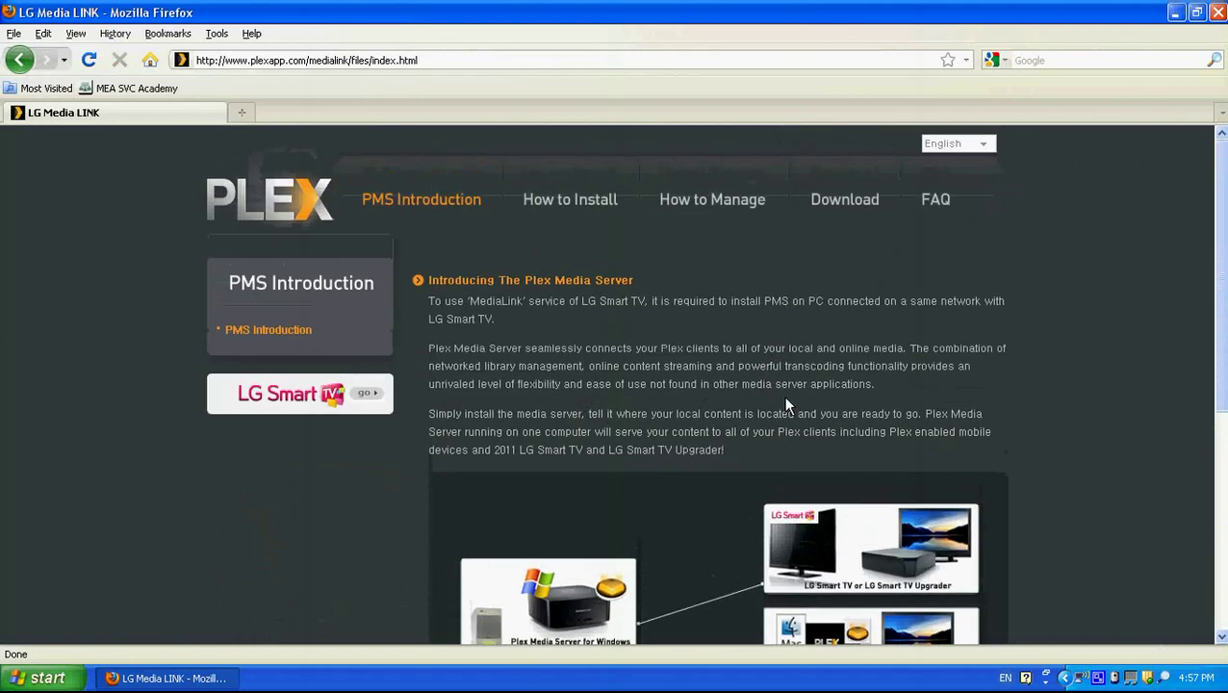
{"action": "left_click", "coordinate": [840, 211]}
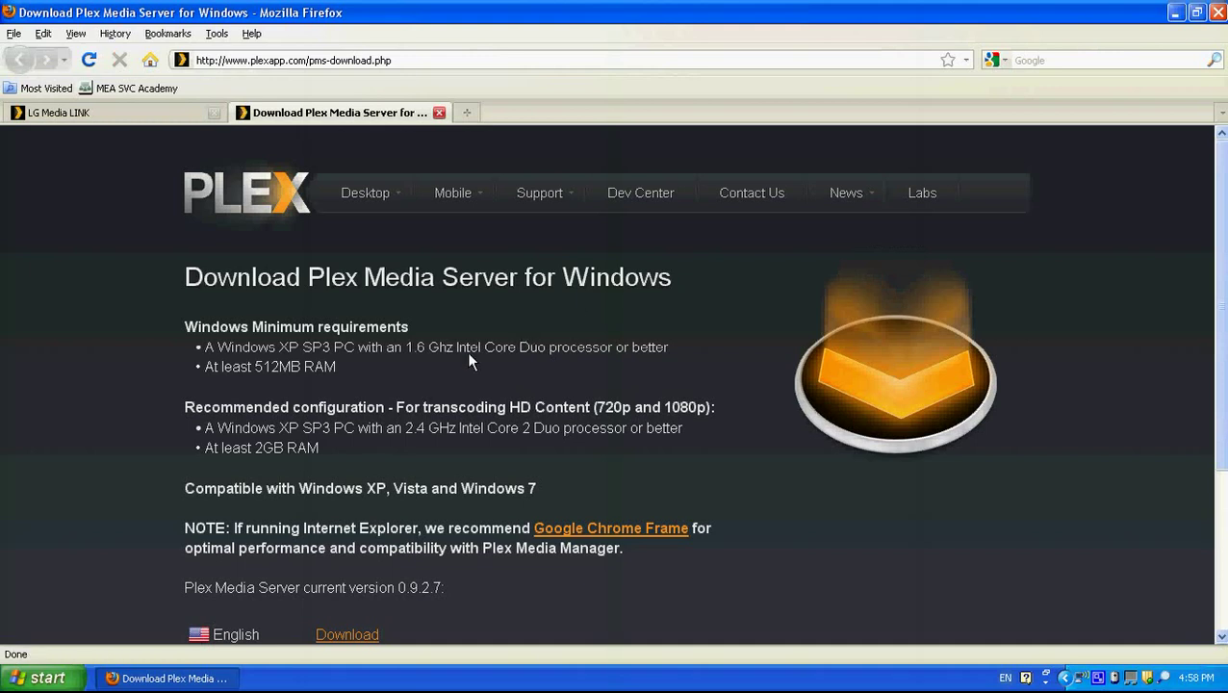
- Request the English download of Plex Media Server for Windows, but cancel saving the installer file
{"action": "scroll", "coordinate": [466, 352], "scroll_direction": "down", "scroll_amount": 5}
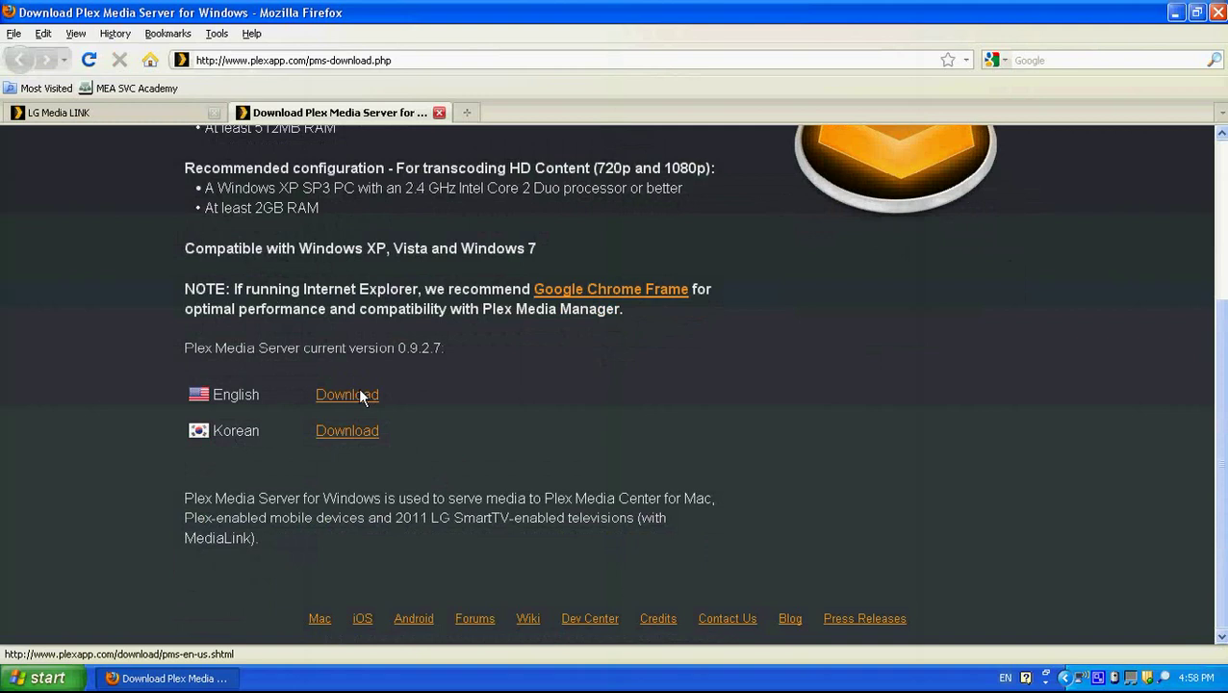
{"action": "left_click", "coordinate": [360, 396]}
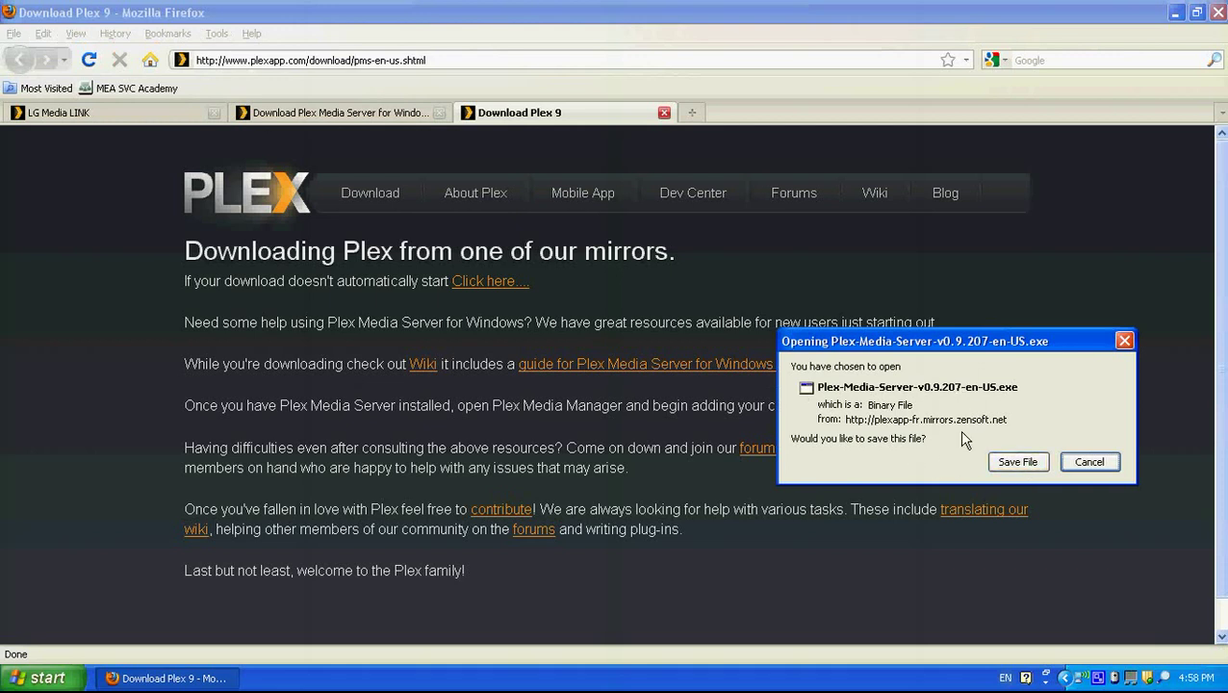
{"action": "left_click", "coordinate": [1088, 463]}
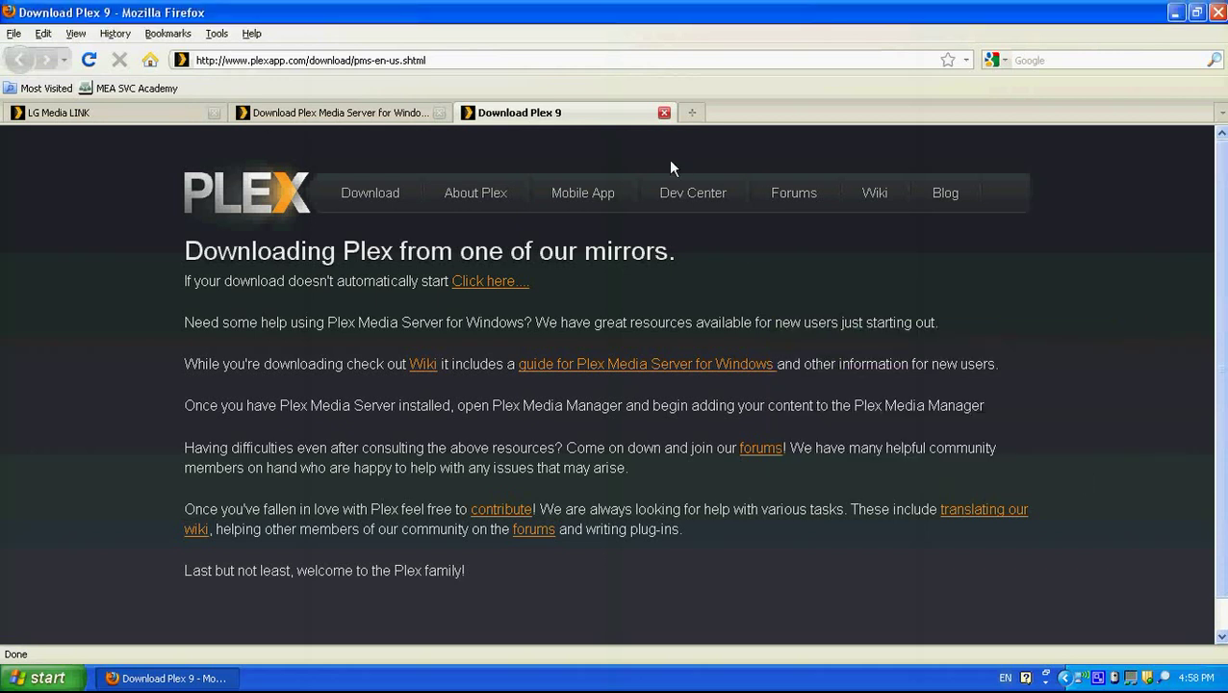
- Close the two Plex download pages and exit the browser
{"action": "left_click", "coordinate": [664, 114]}
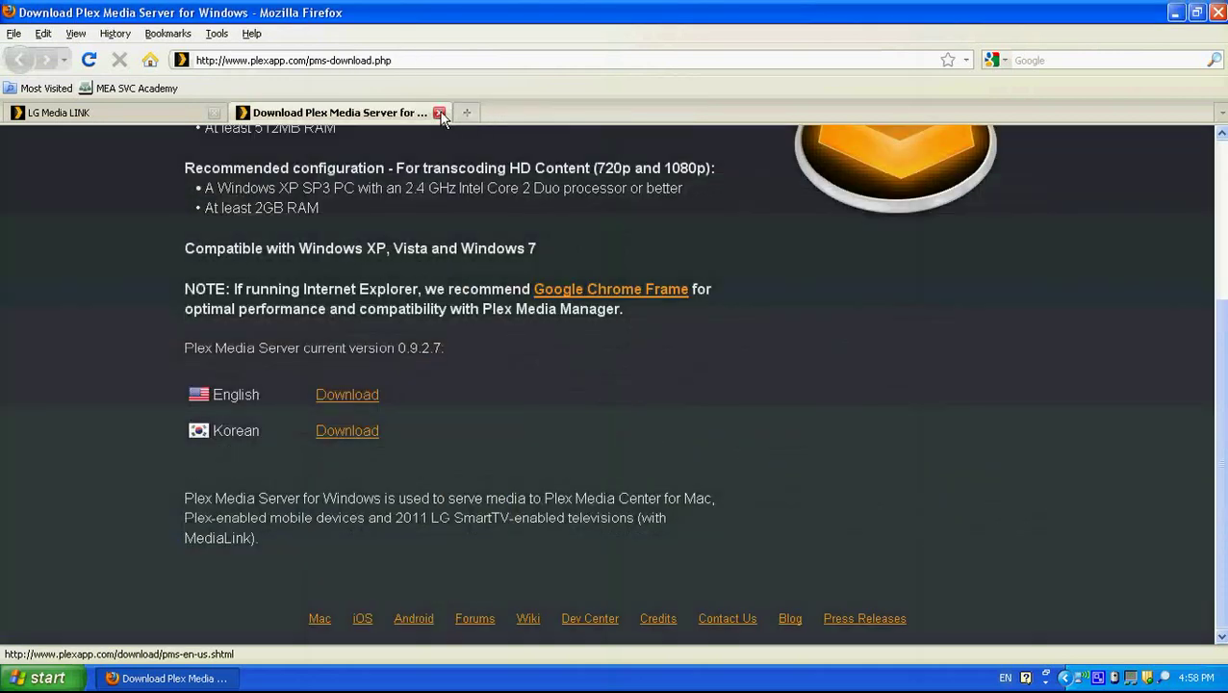
{"action": "left_click", "coordinate": [438, 112]}
{"action": "left_click", "coordinate": [1217, 11]}
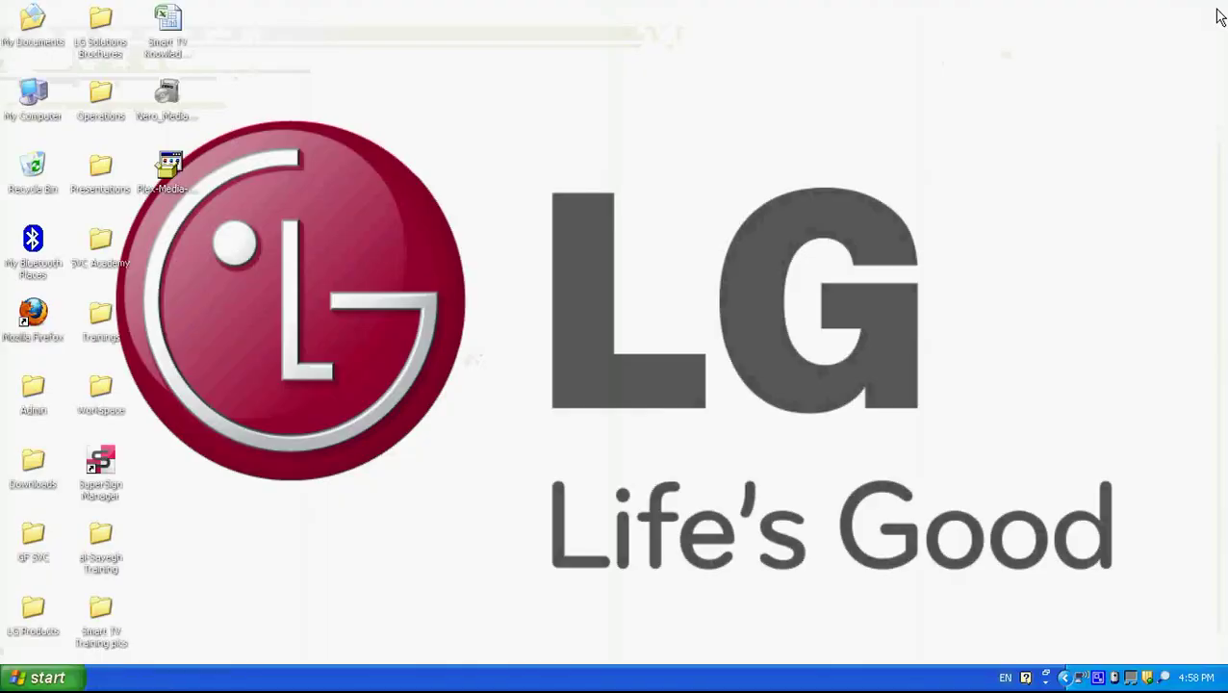
- Start the installed Plex Media Server and open its Media Manager in Firefox
{"action": "left_click", "coordinate": [174, 169]}
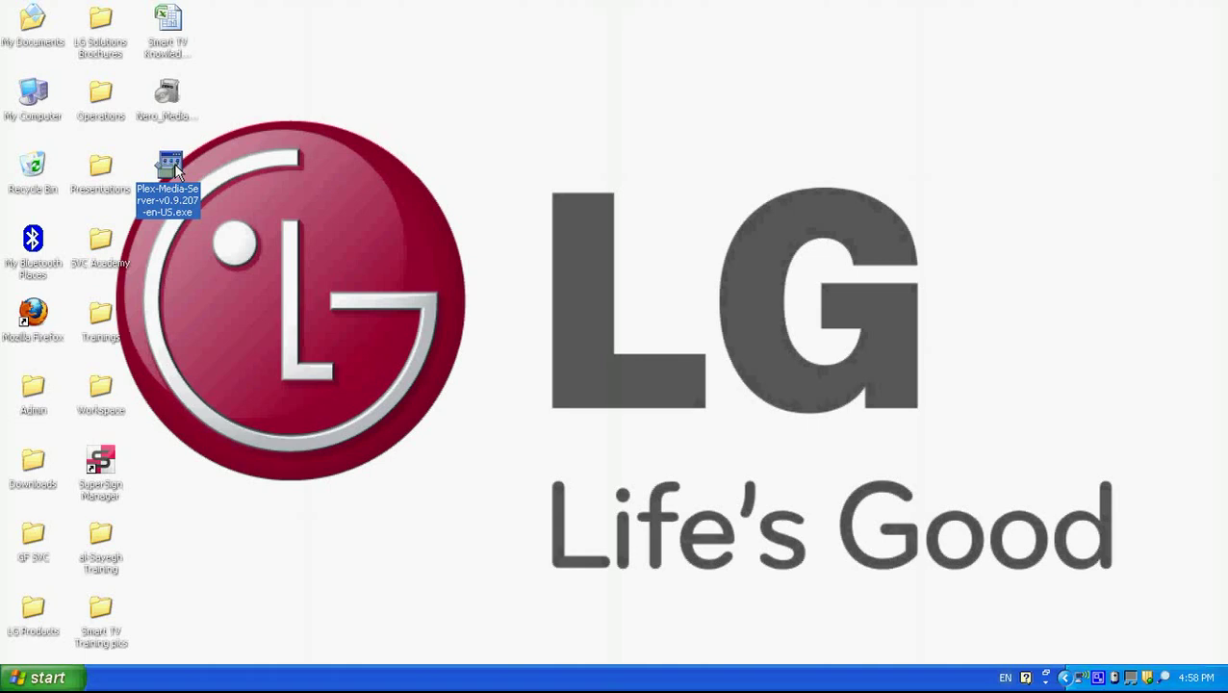
{"action": "left_click", "coordinate": [244, 187]}
{"action": "left_click", "coordinate": [48, 676]}
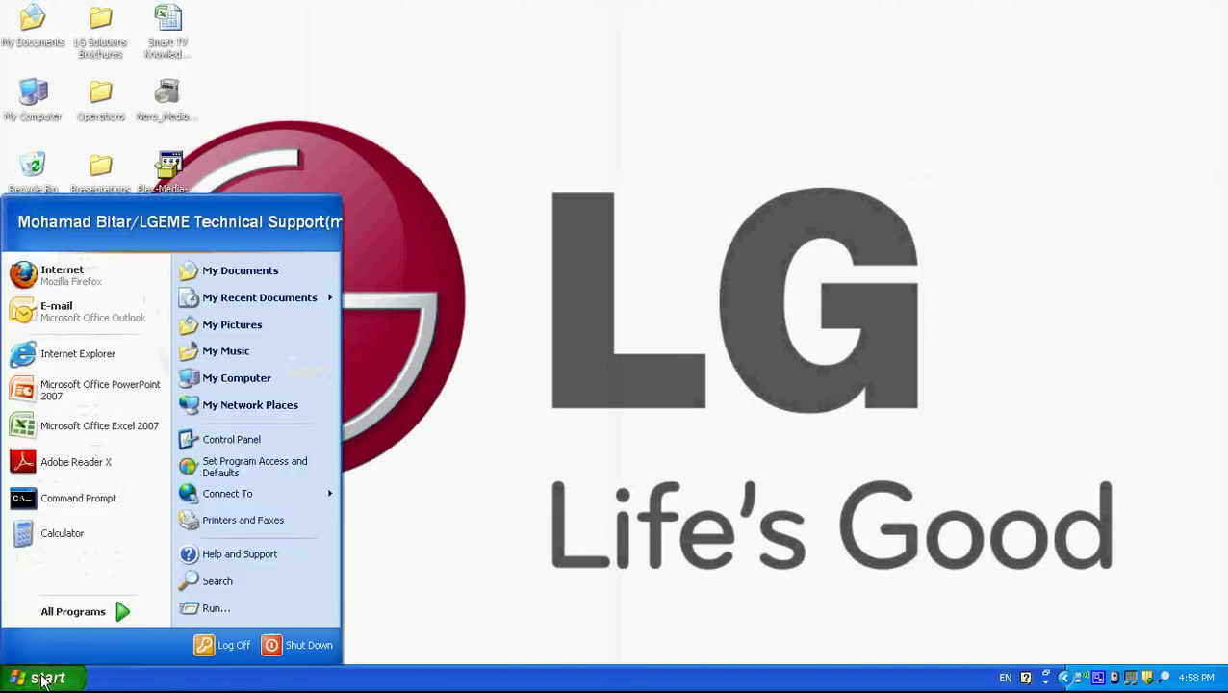
{"action": "left_click", "coordinate": [83, 610]}
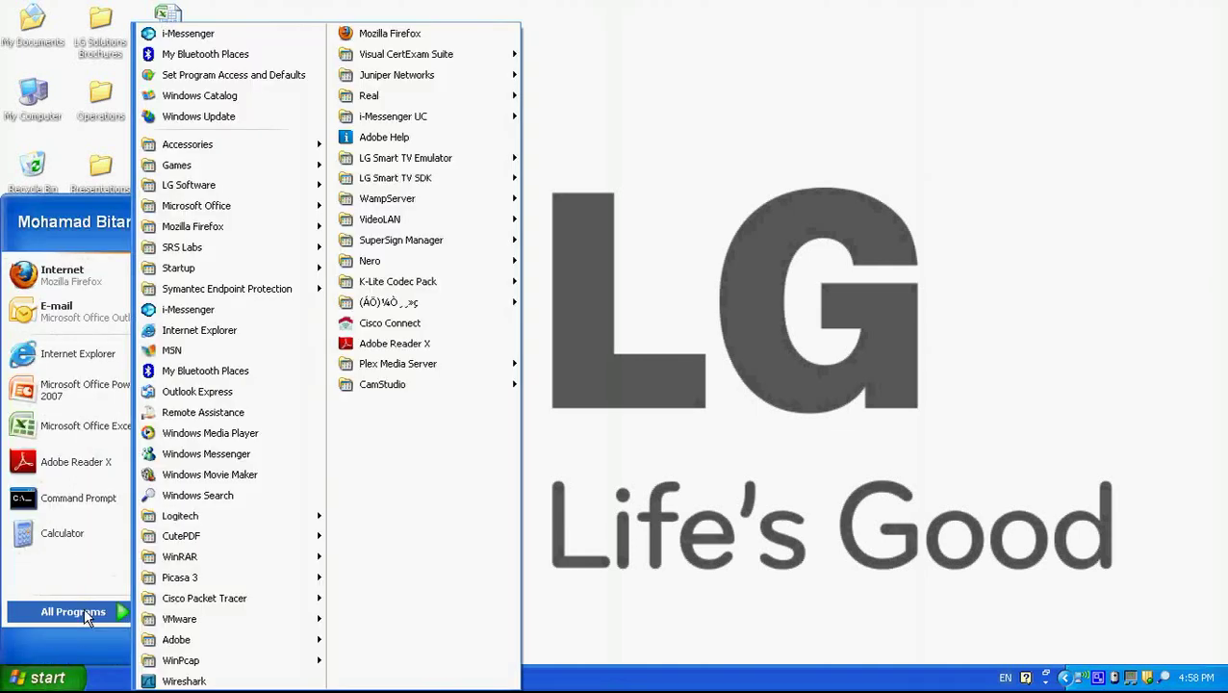
{"action": "mouse_move", "coordinate": [433, 363]}
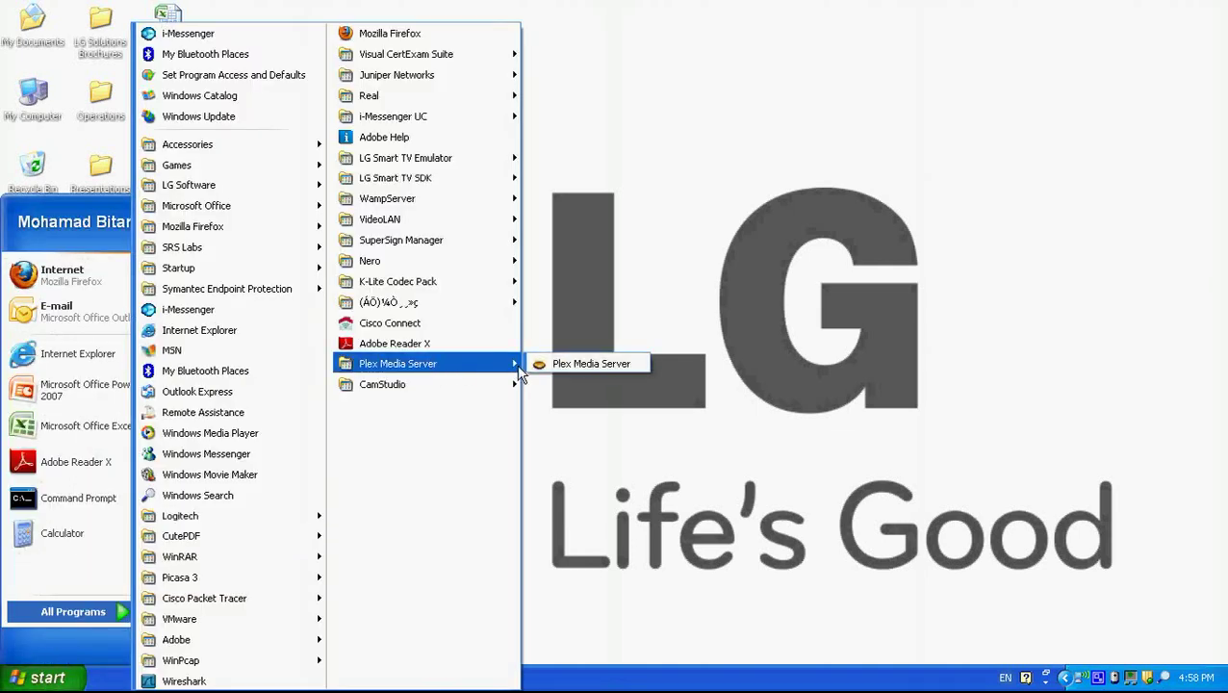
{"action": "left_click", "coordinate": [558, 365]}
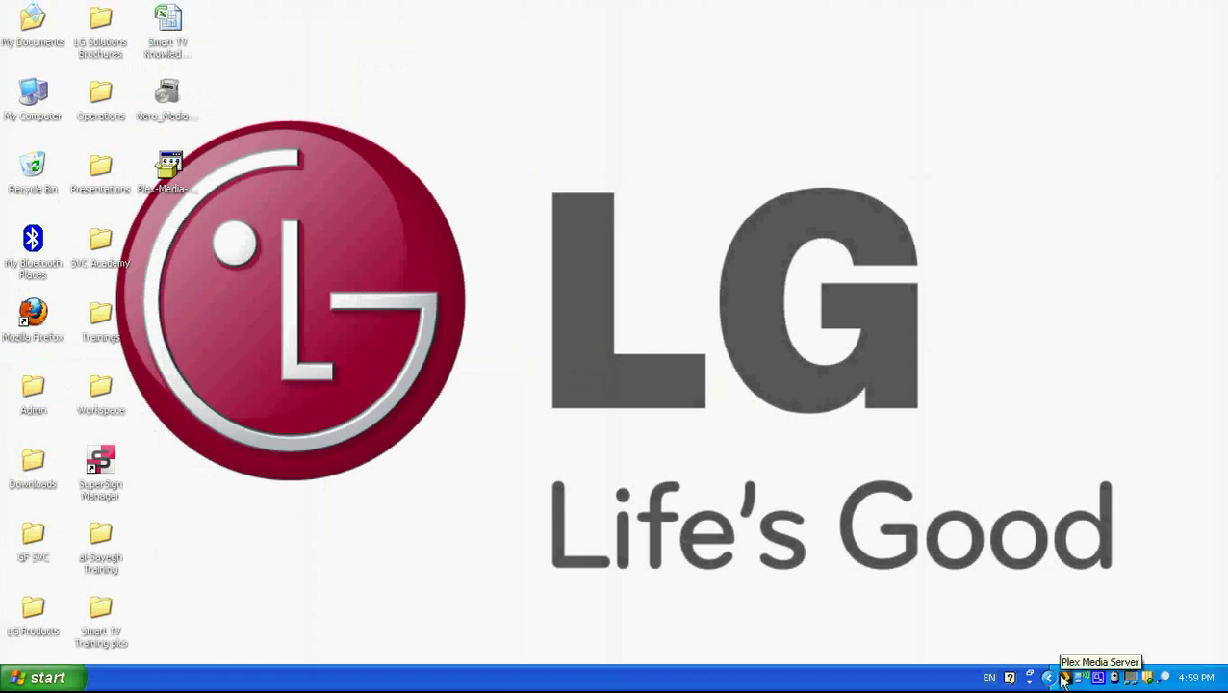
{"action": "left_click", "coordinate": [1062, 678]}
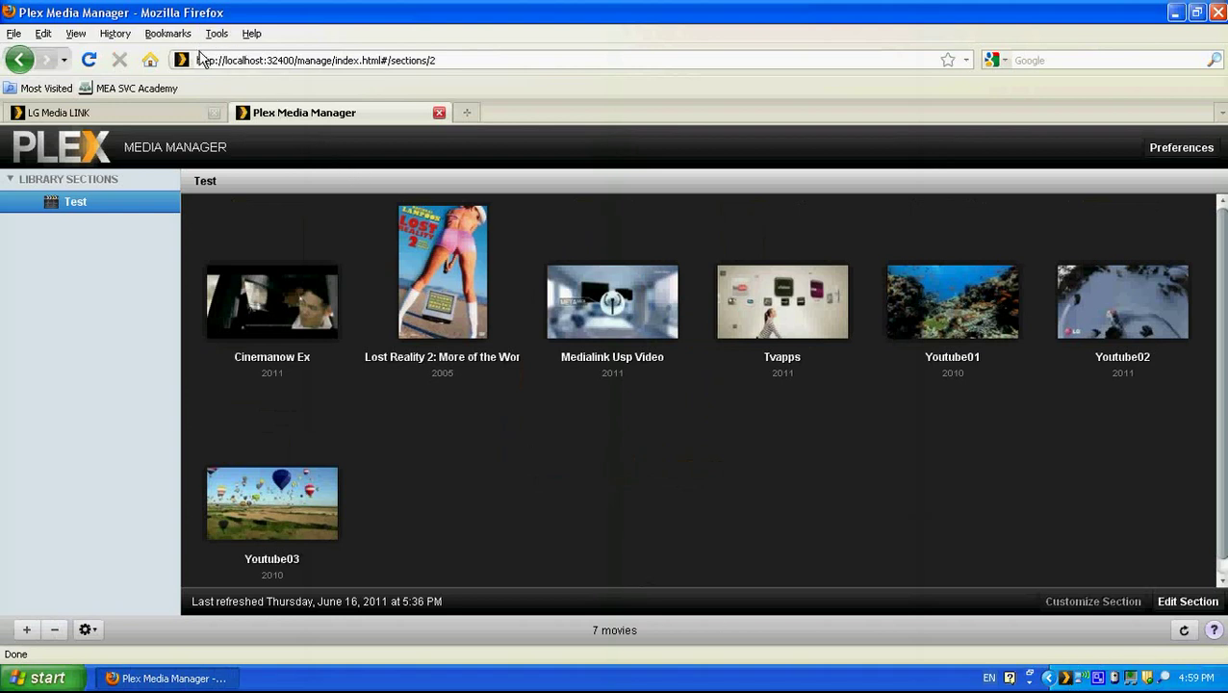
{"action": "left_click_drag", "start_coordinate": [198, 62], "coordinate": [457, 86]}
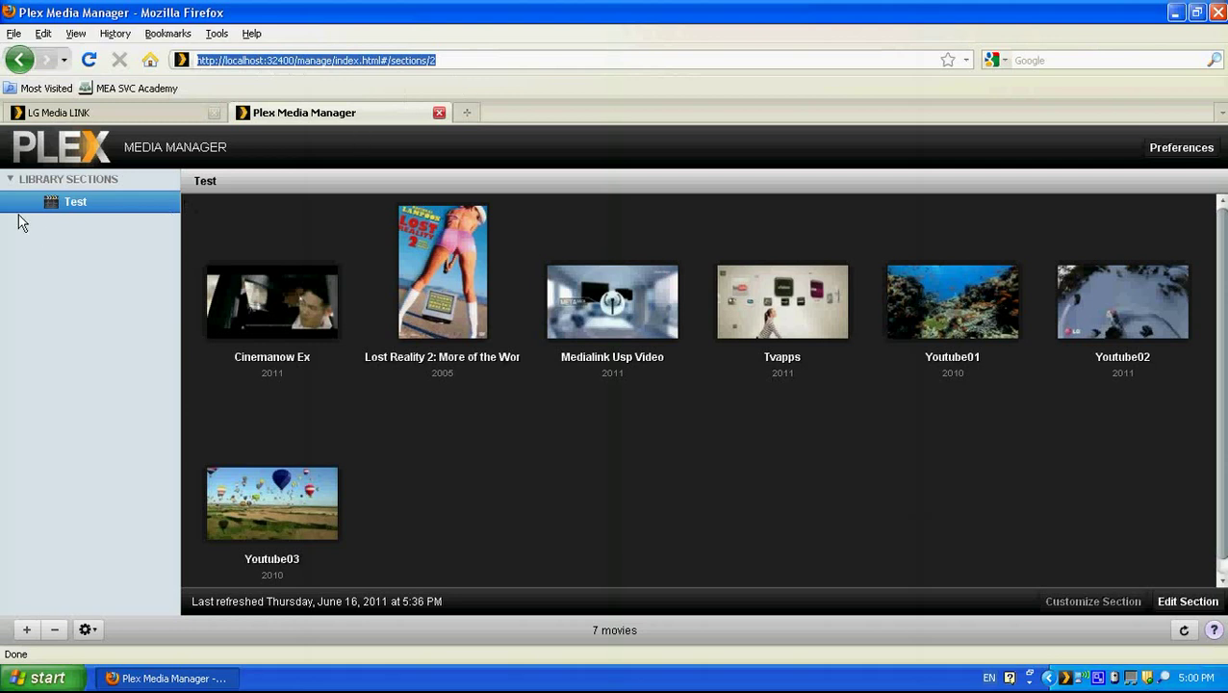
- Begin a new library section with the section type Movies and the name "2011 Movies"
{"action": "left_click", "coordinate": [27, 630]}
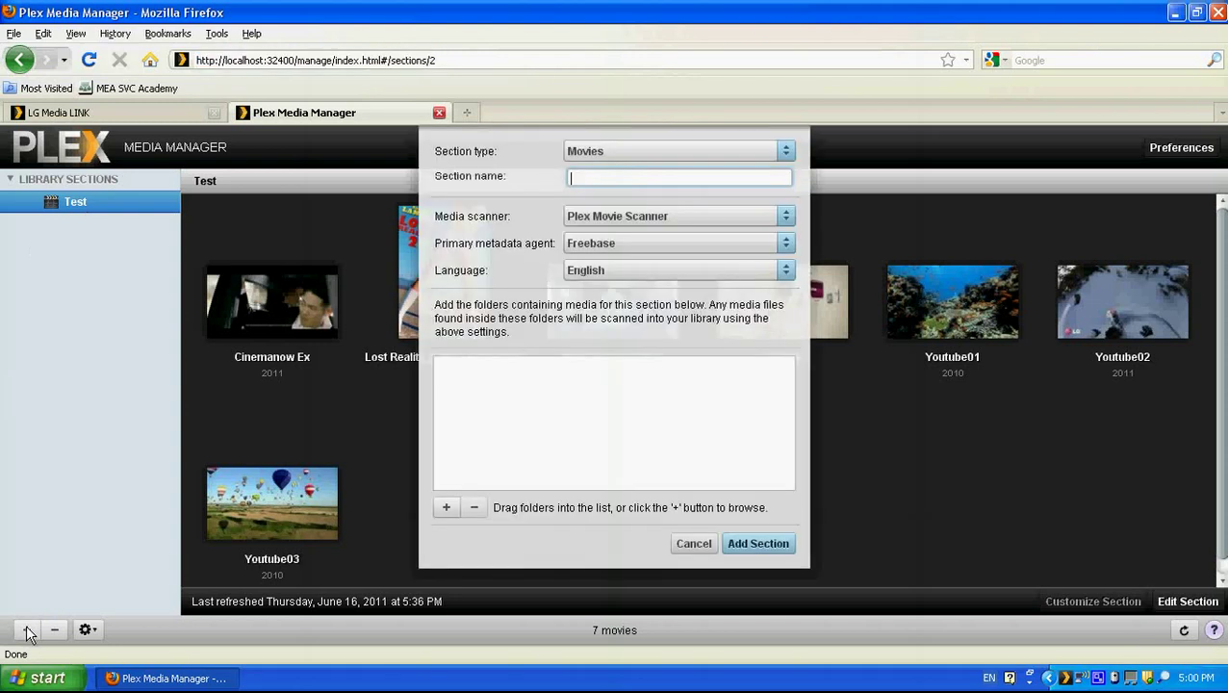
{"action": "left_click", "coordinate": [643, 178]}
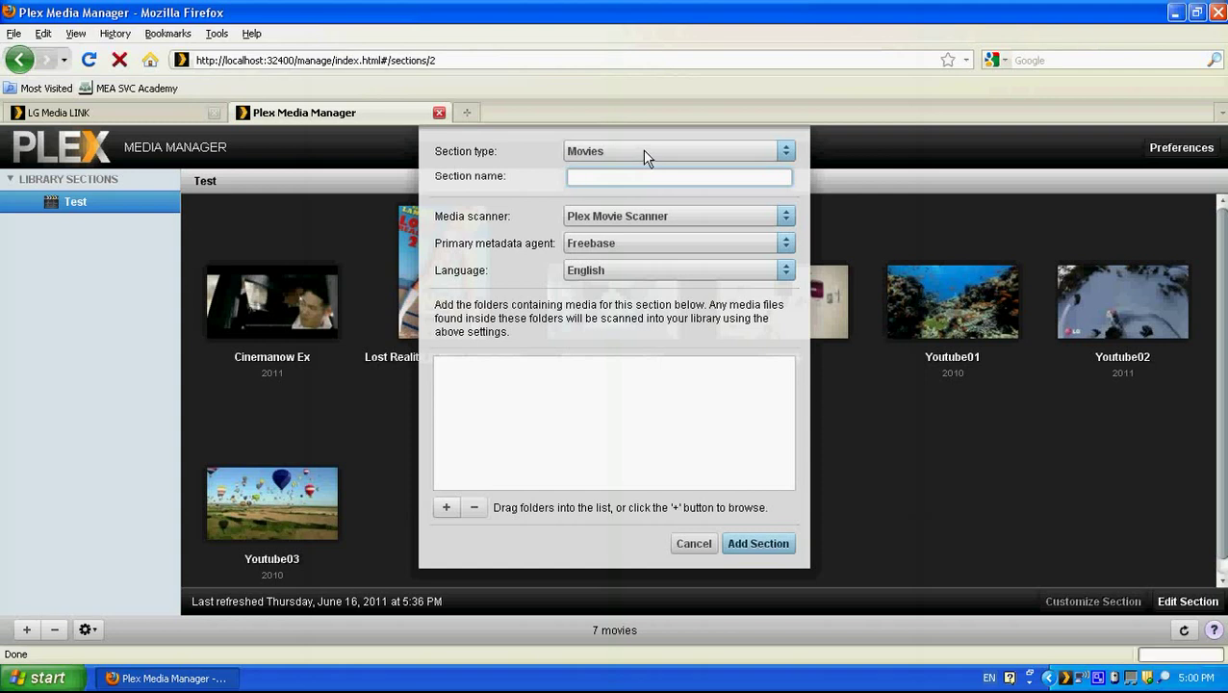
{"action": "left_click", "coordinate": [645, 154]}
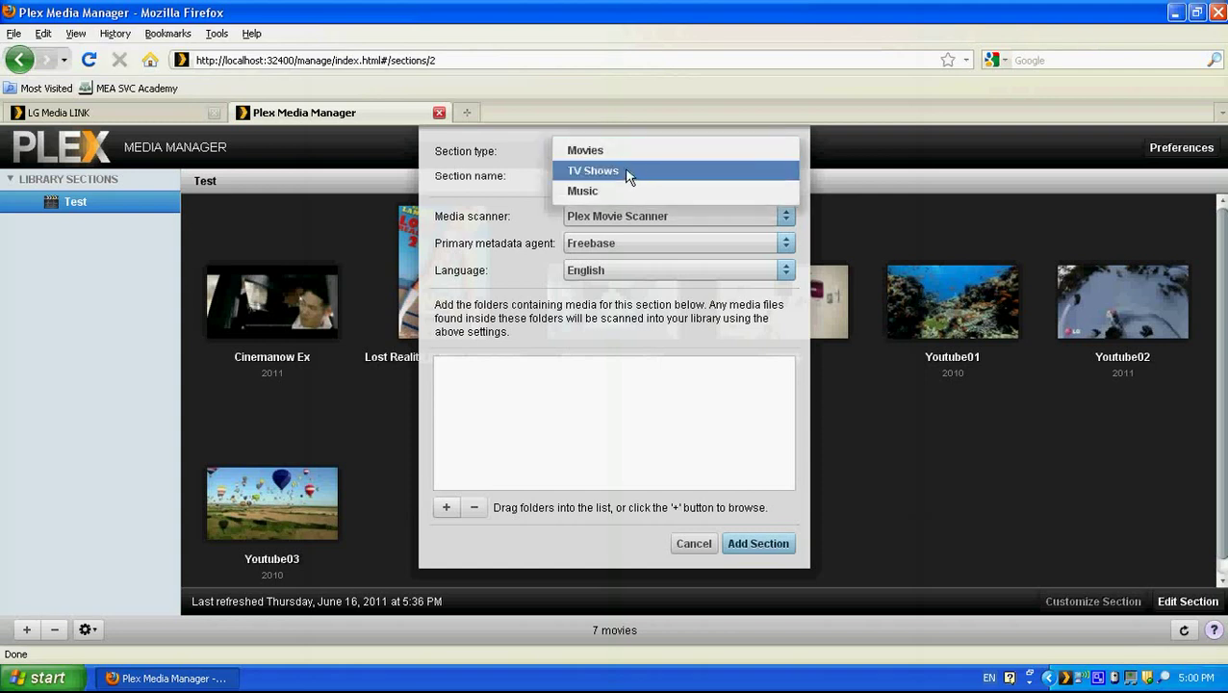
{"action": "left_click", "coordinate": [624, 152]}
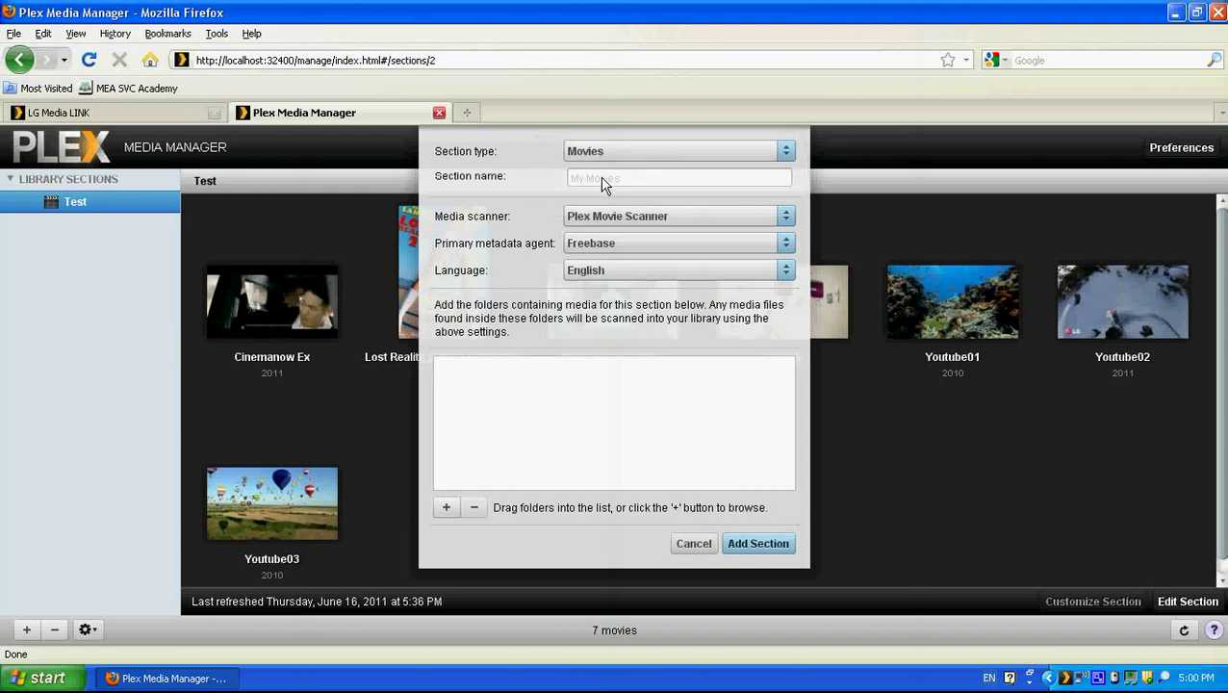
{"action": "left_click", "coordinate": [600, 178]}
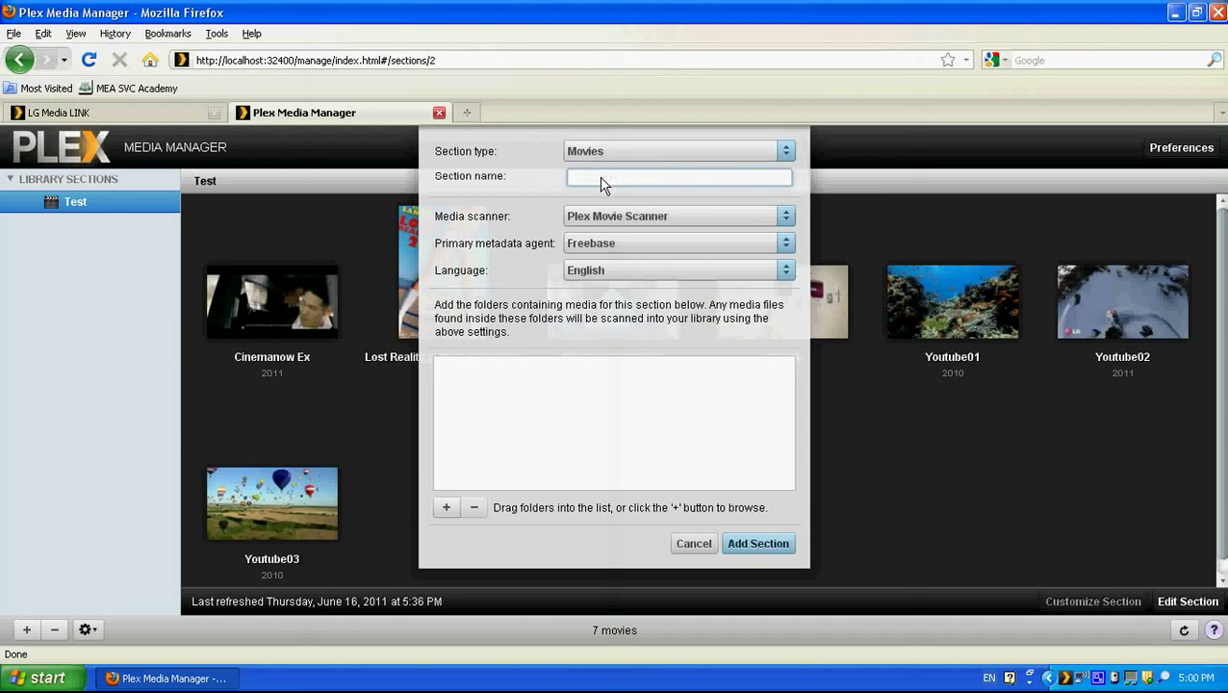
{"action": "type", "text": "2011 Movies"}
- Begin adding a media folder to the section and expand drive C: through Documents and Settings to the user's Desktop folder
{"action": "left_click", "coordinate": [446, 508]}
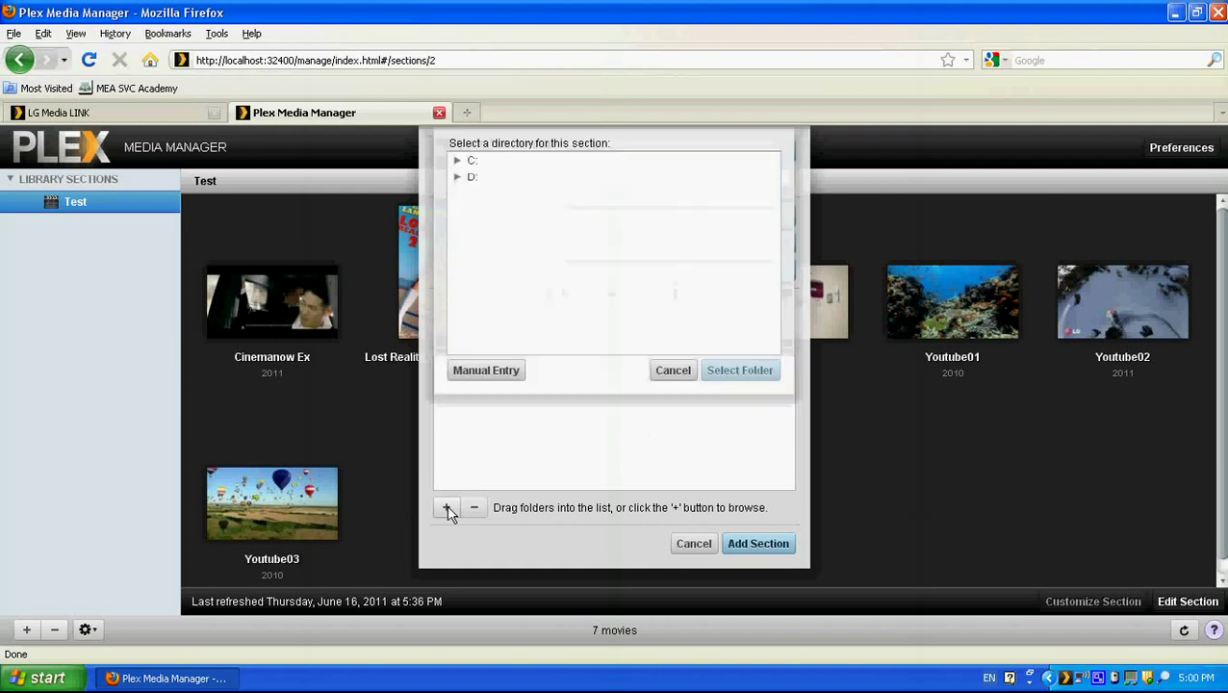
{"action": "left_click", "coordinate": [456, 162]}
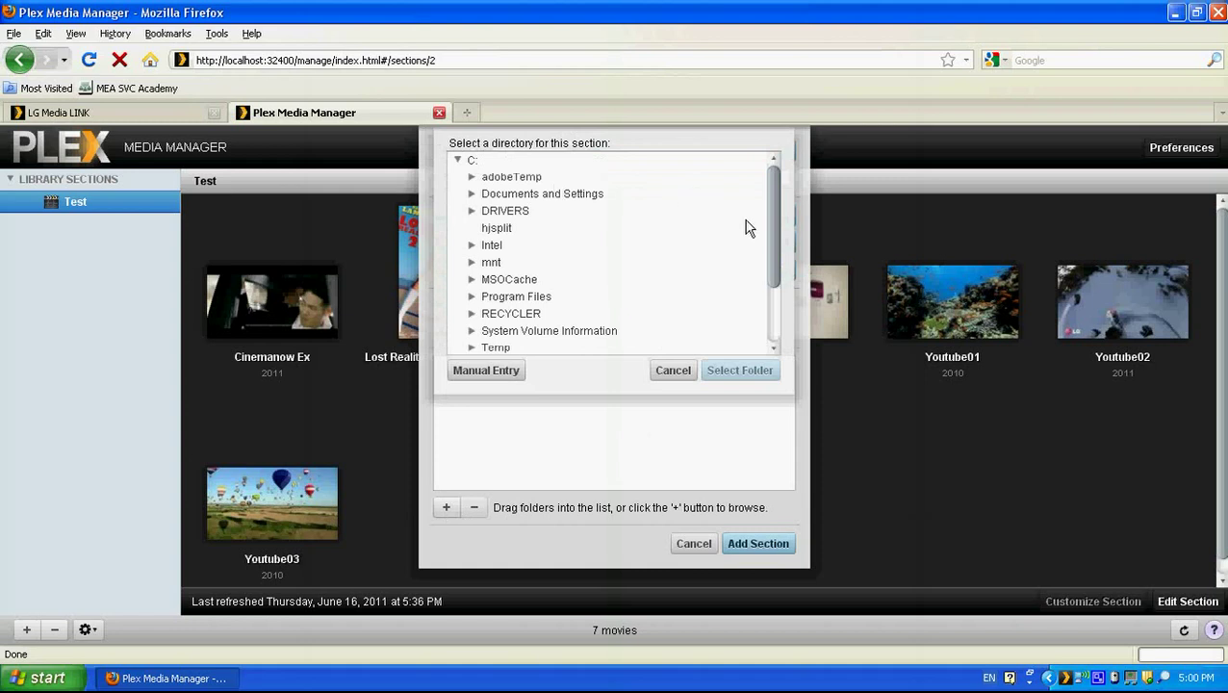
{"action": "left_click_drag", "start_coordinate": [766, 223], "coordinate": [780, 277]}
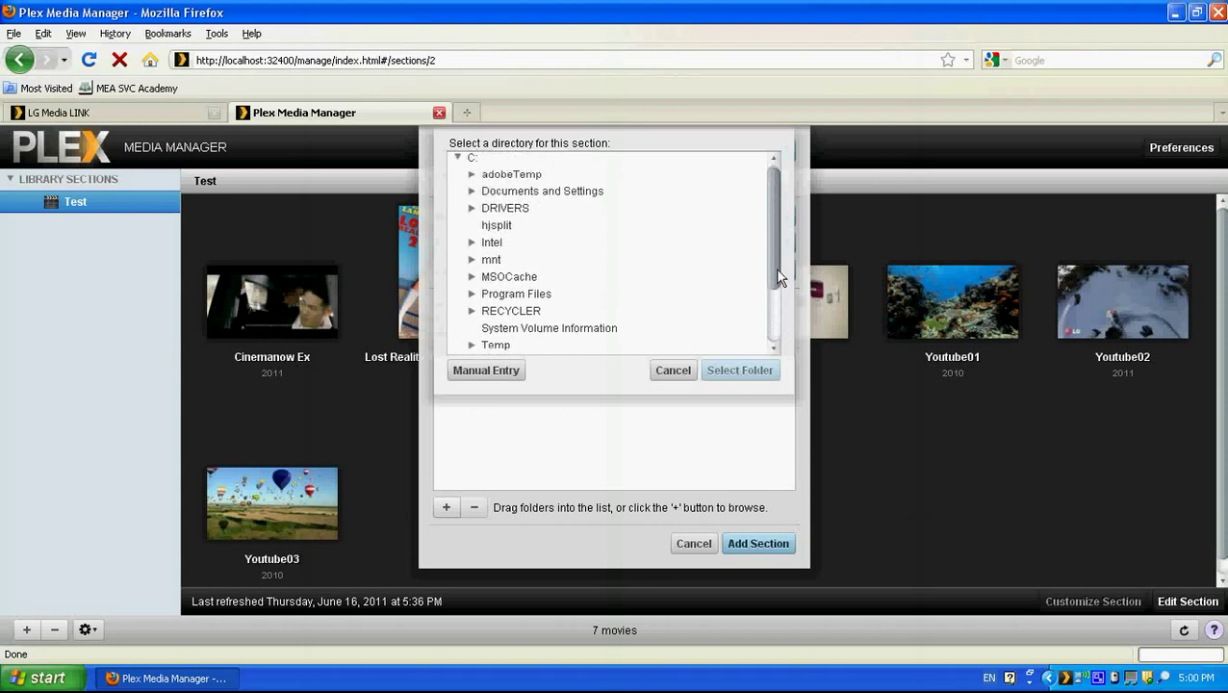
{"action": "left_click", "coordinate": [472, 192]}
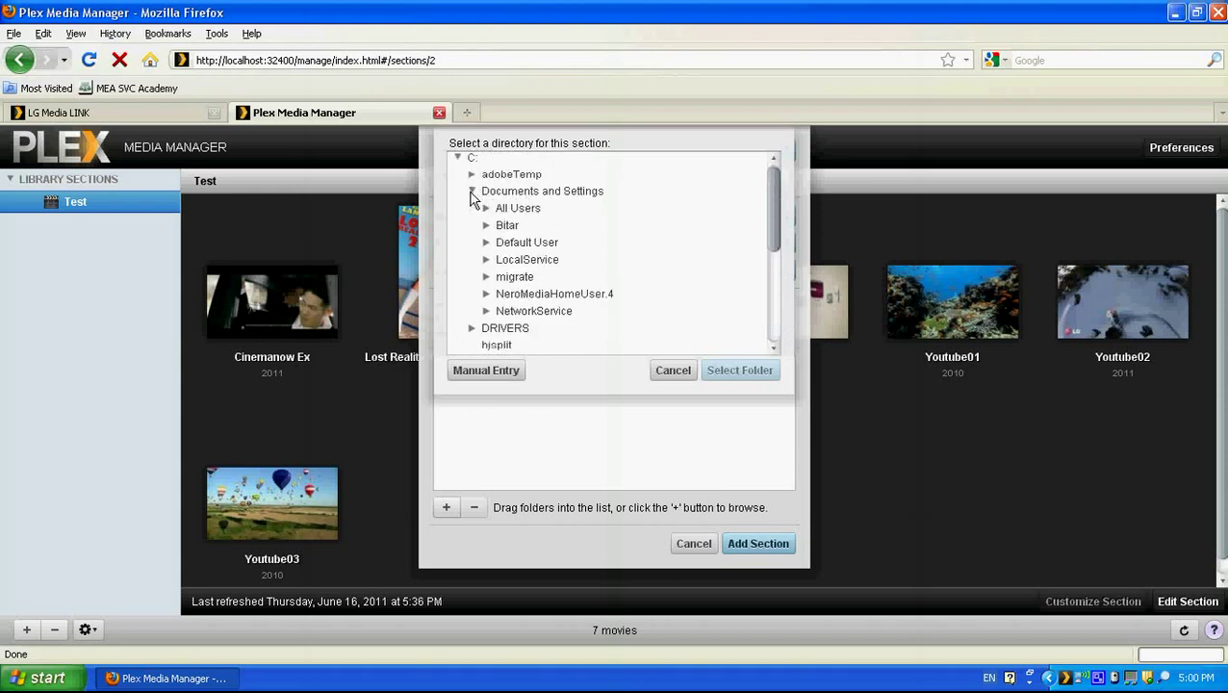
{"action": "left_click", "coordinate": [485, 225]}
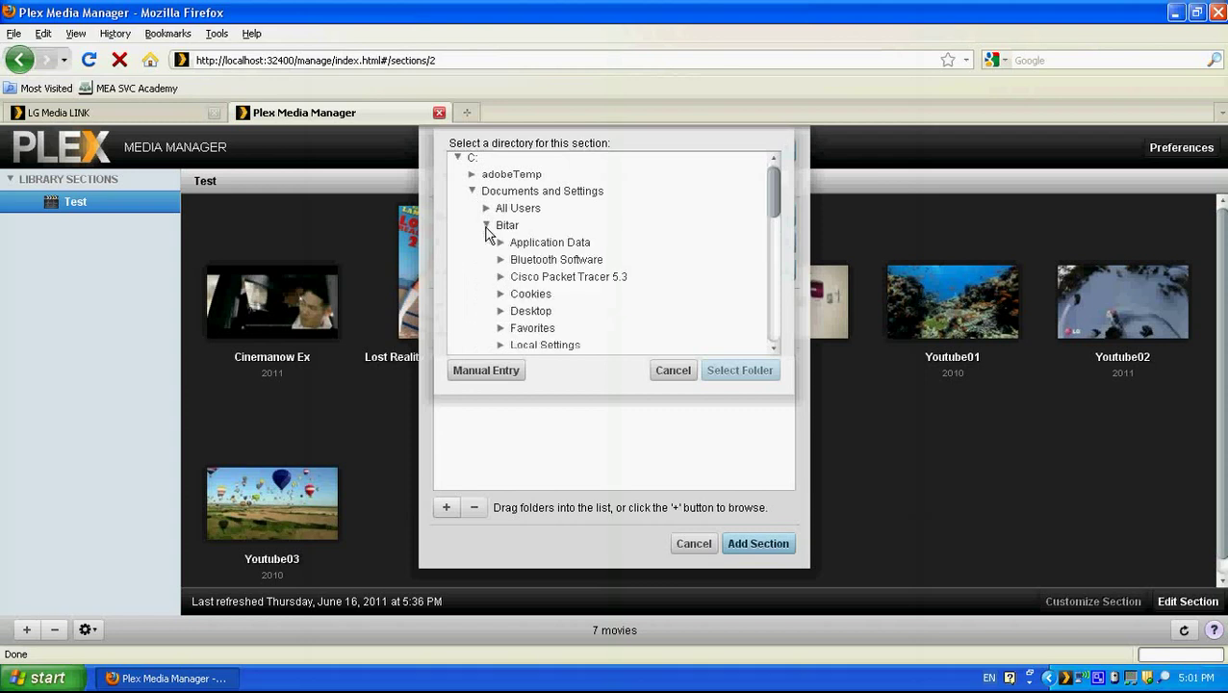
{"action": "left_click", "coordinate": [501, 312]}
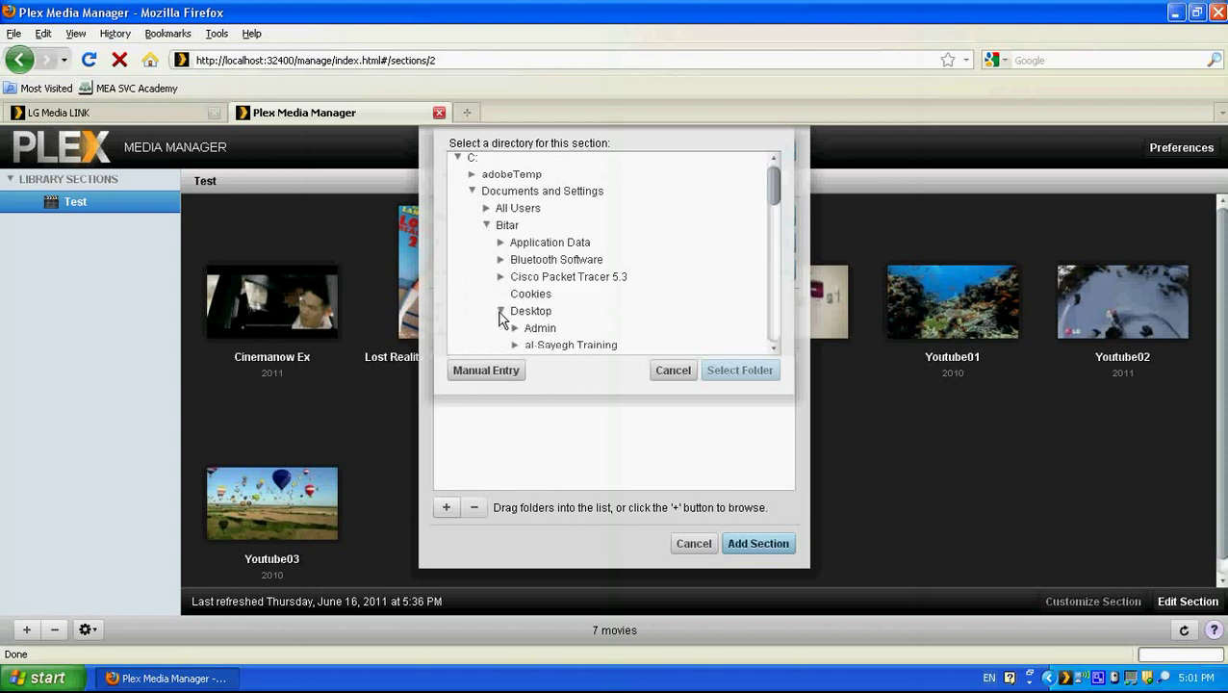
- Start a manual folder entry, then copy the path of the Desktop folder Trainings\Products\Smart TV\demo smart TV from Windows Explorer
{"action": "left_click", "coordinate": [487, 374]}
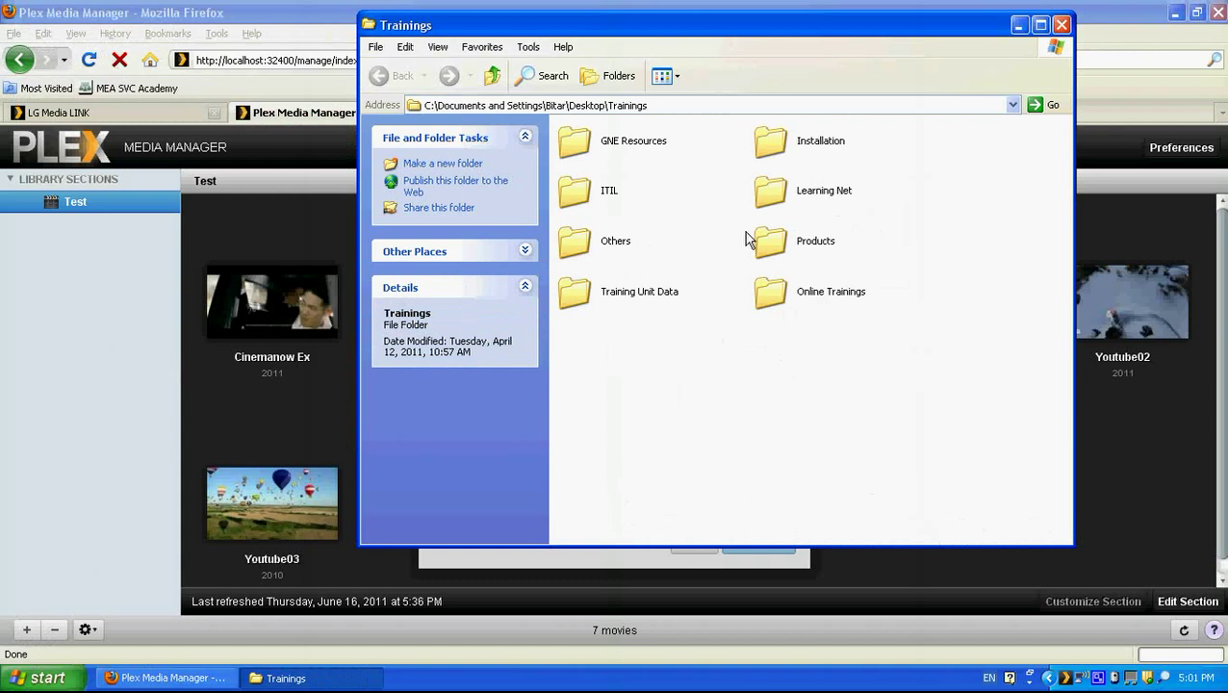
{"action": "double_click", "coordinate": [780, 243]}
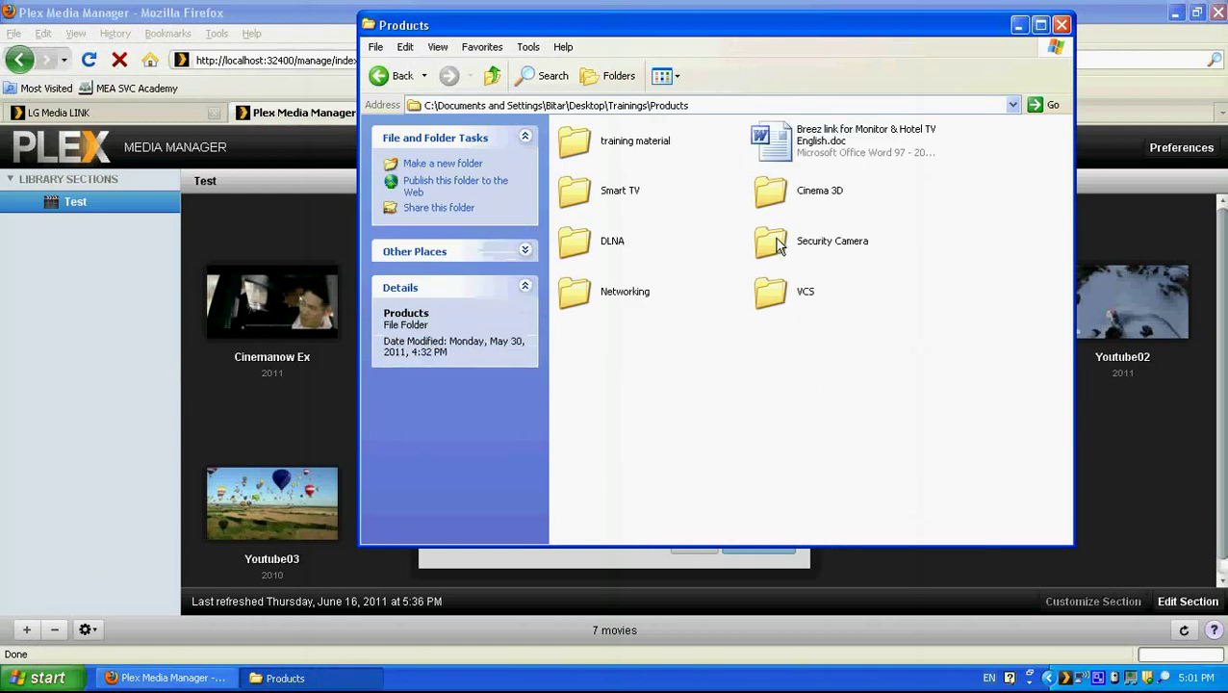
{"action": "double_click", "coordinate": [612, 190]}
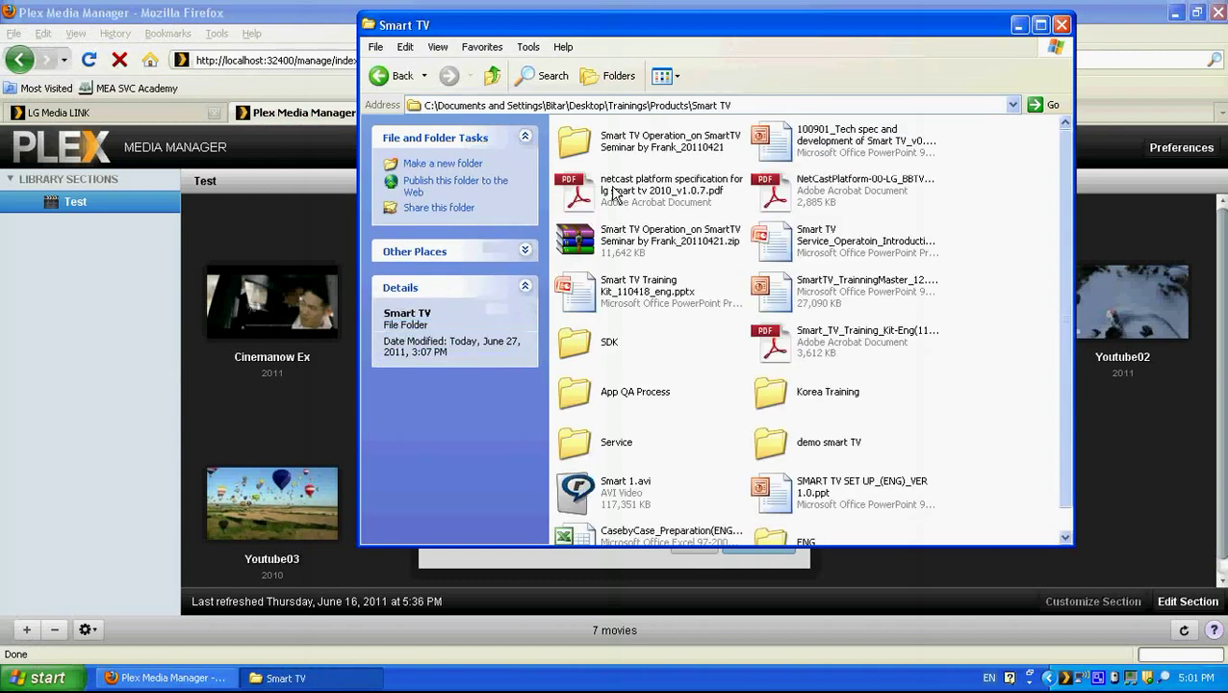
{"action": "double_click", "coordinate": [781, 446]}
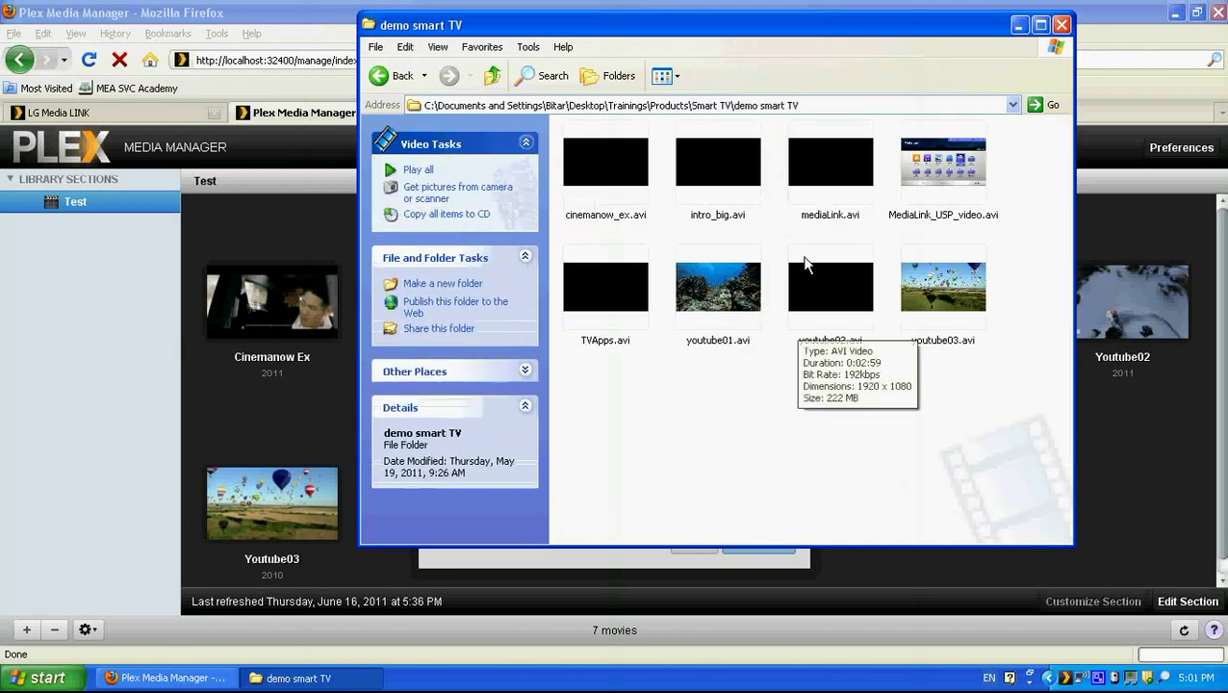
{"action": "left_click", "coordinate": [811, 108]}
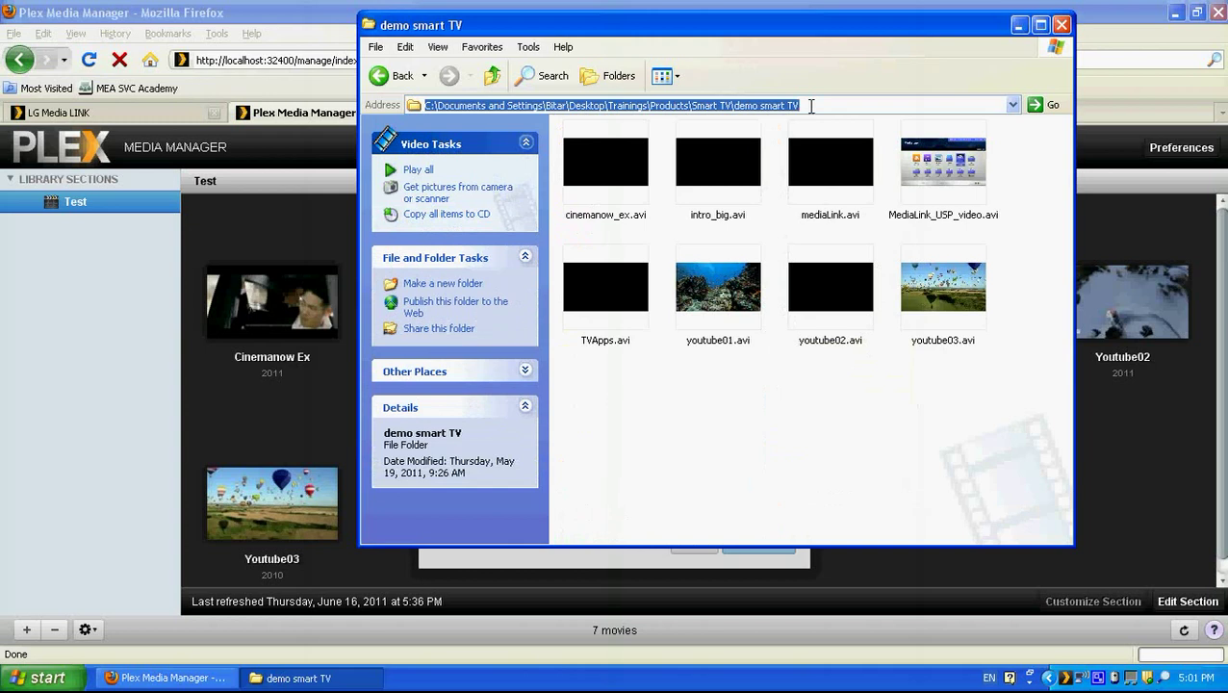
{"action": "right_click", "coordinate": [811, 108]}
{"action": "left_click", "coordinate": [808, 155]}
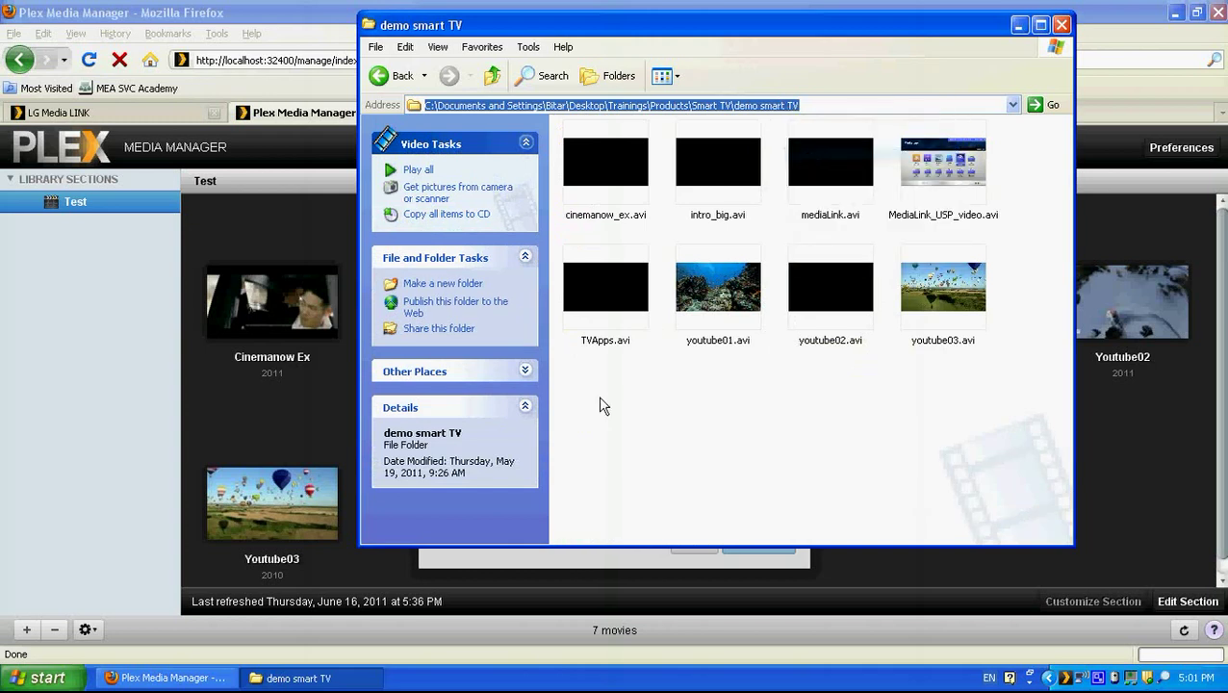
- Paste the copied "demo smart TV" path as the directory for the section and add the "2011 Movies" section to the library
{"action": "left_click", "coordinate": [545, 567]}
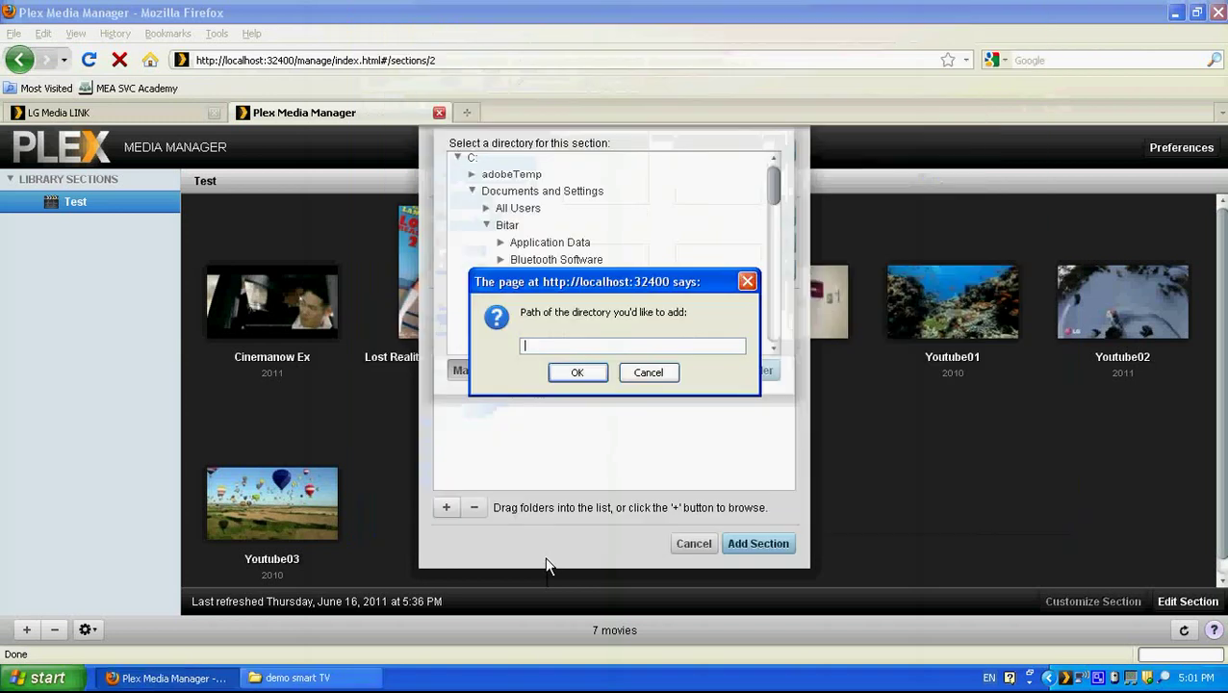
{"action": "right_click", "coordinate": [537, 352]}
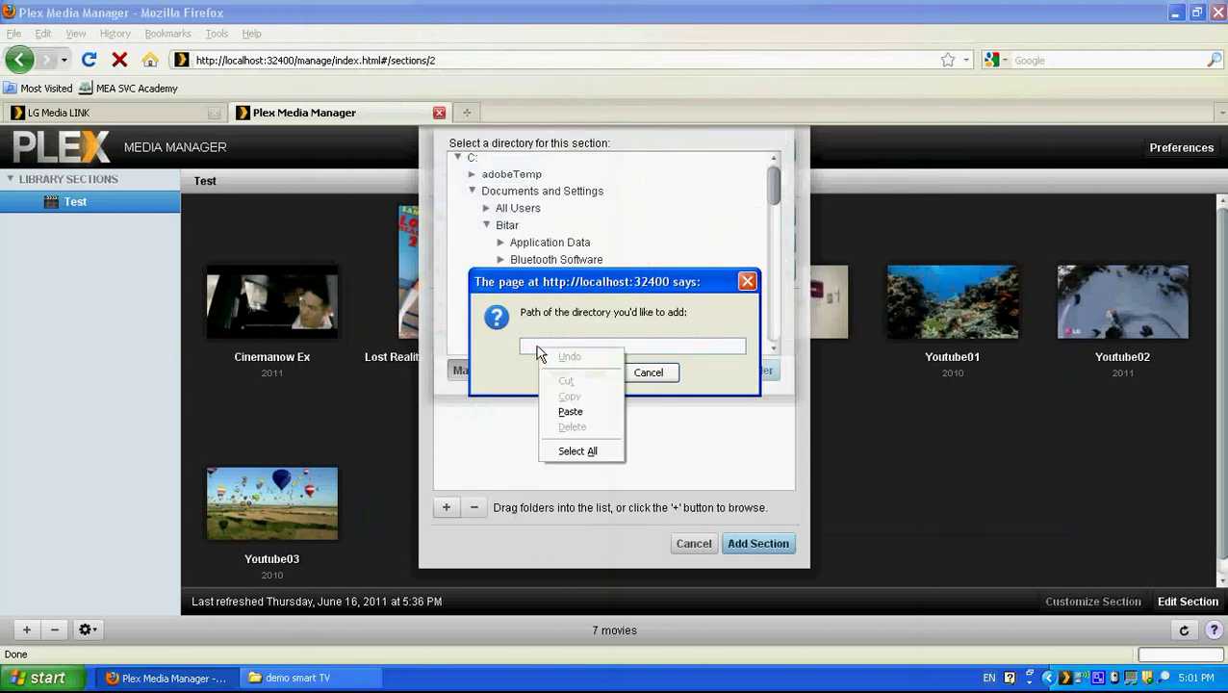
{"action": "left_click", "coordinate": [570, 411]}
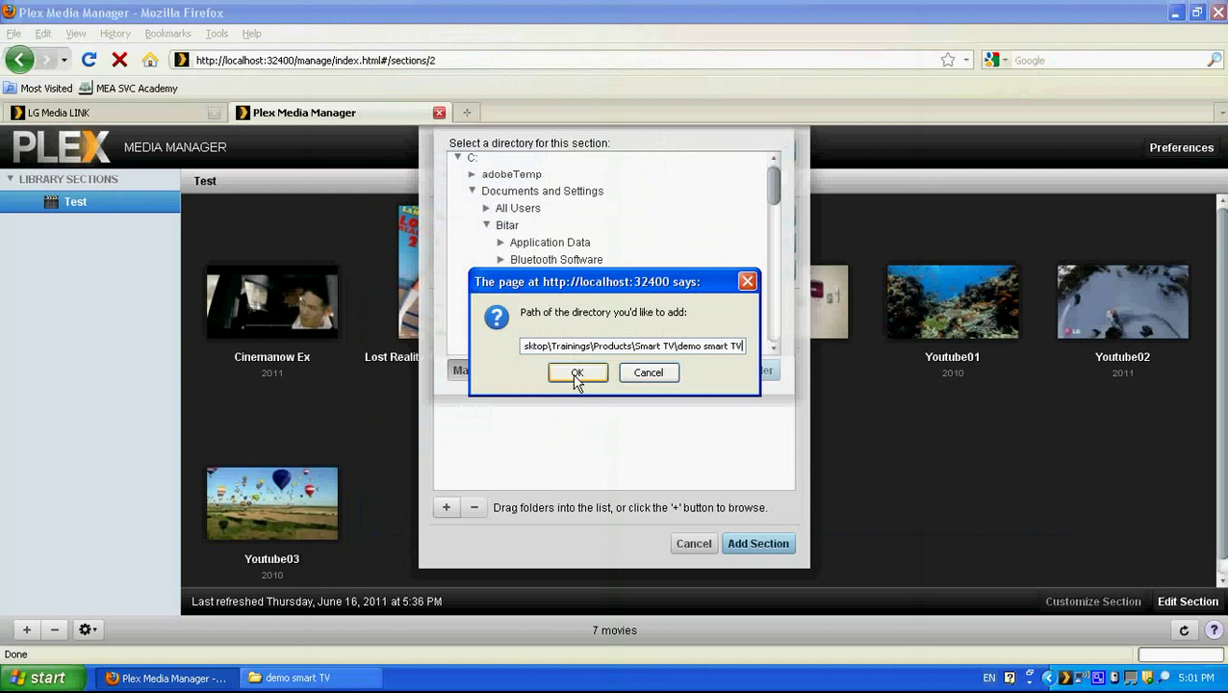
{"action": "left_click", "coordinate": [575, 374]}
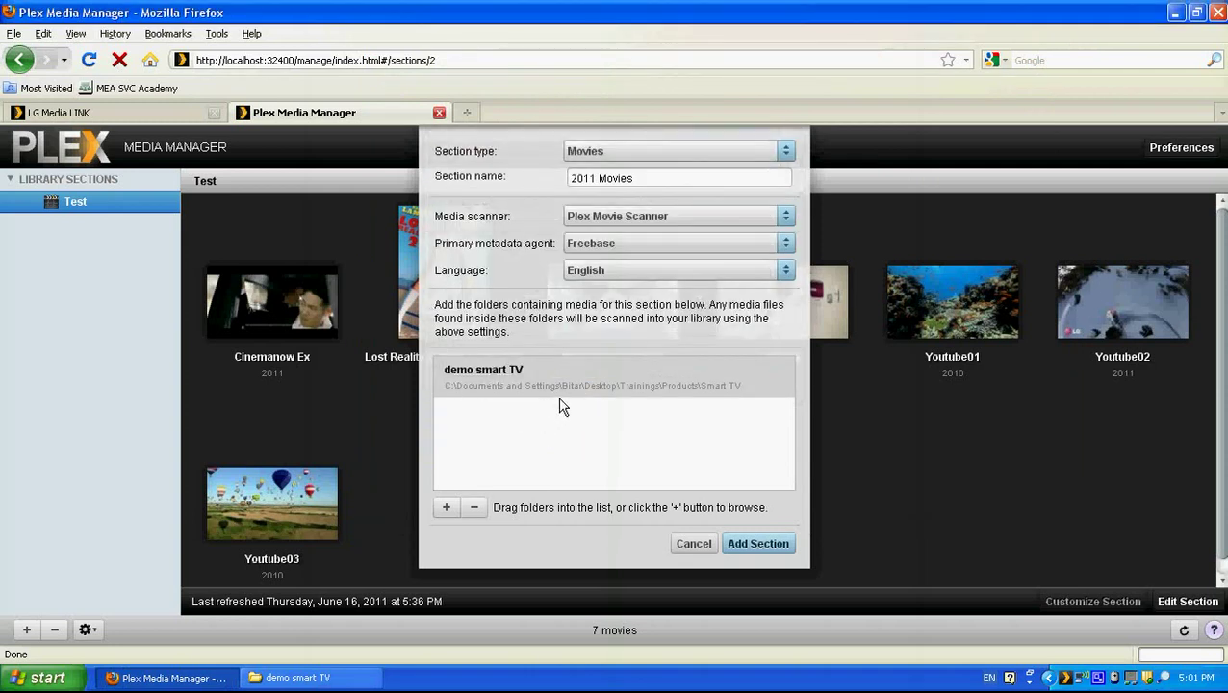
{"action": "left_click", "coordinate": [740, 544]}
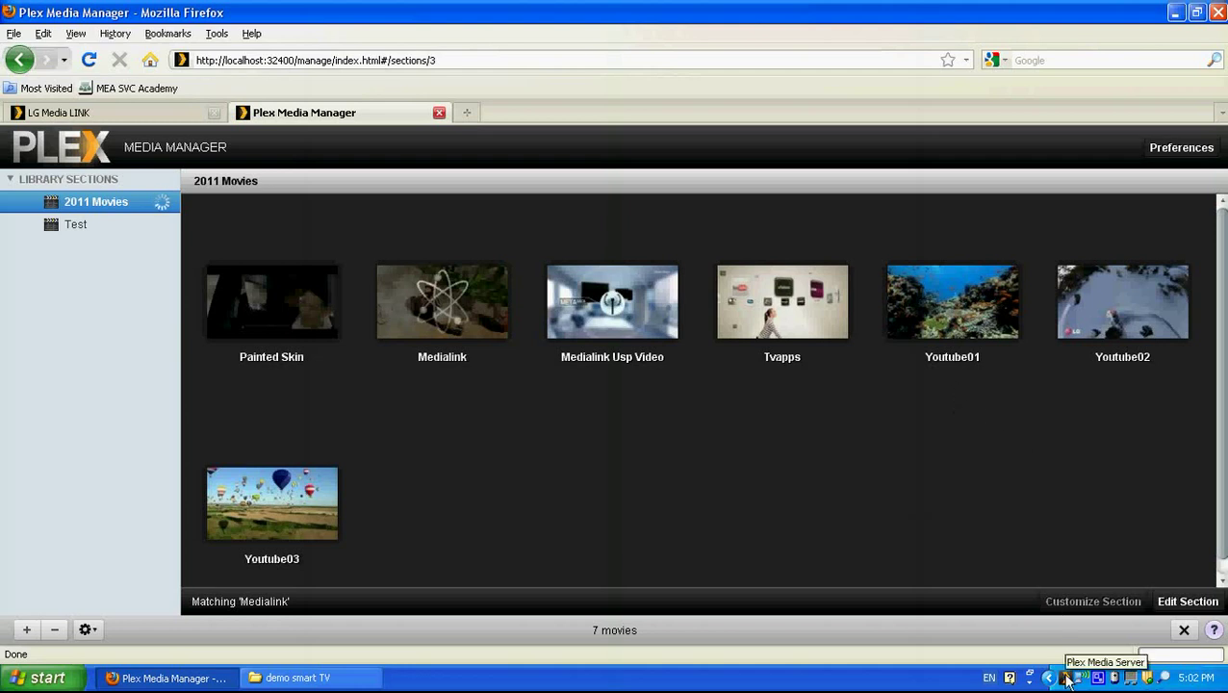
{"action": "right_click", "coordinate": [1066, 679]}
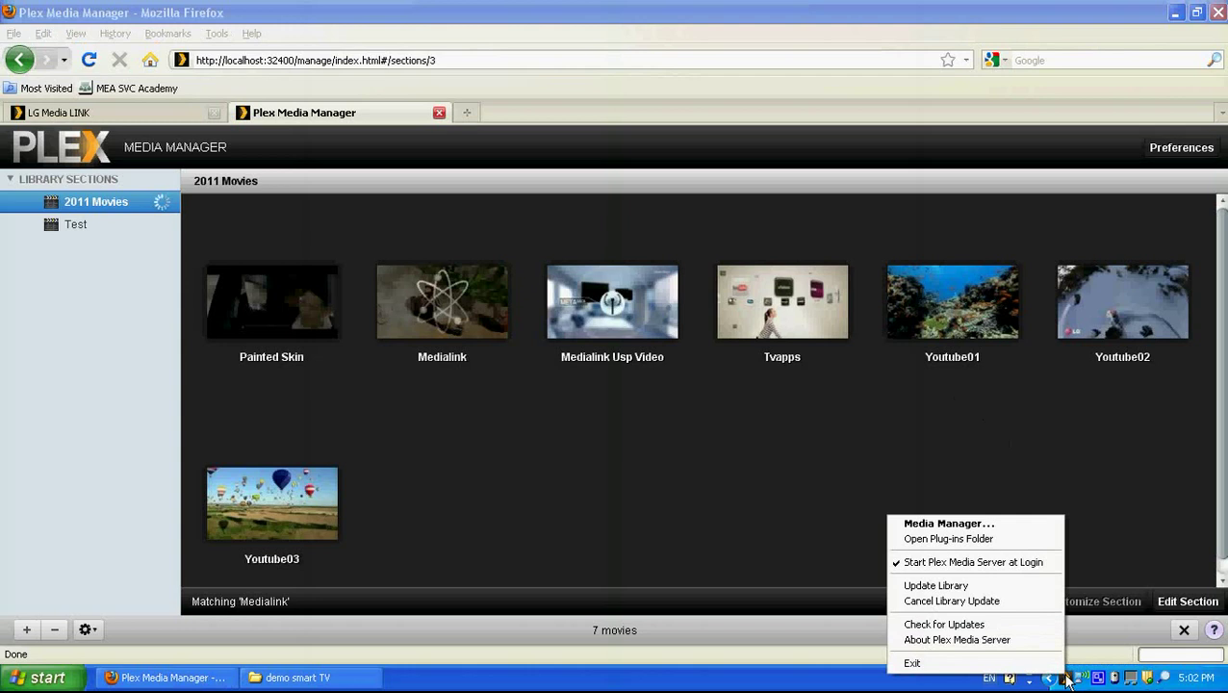
{"action": "left_click", "coordinate": [1110, 525]}
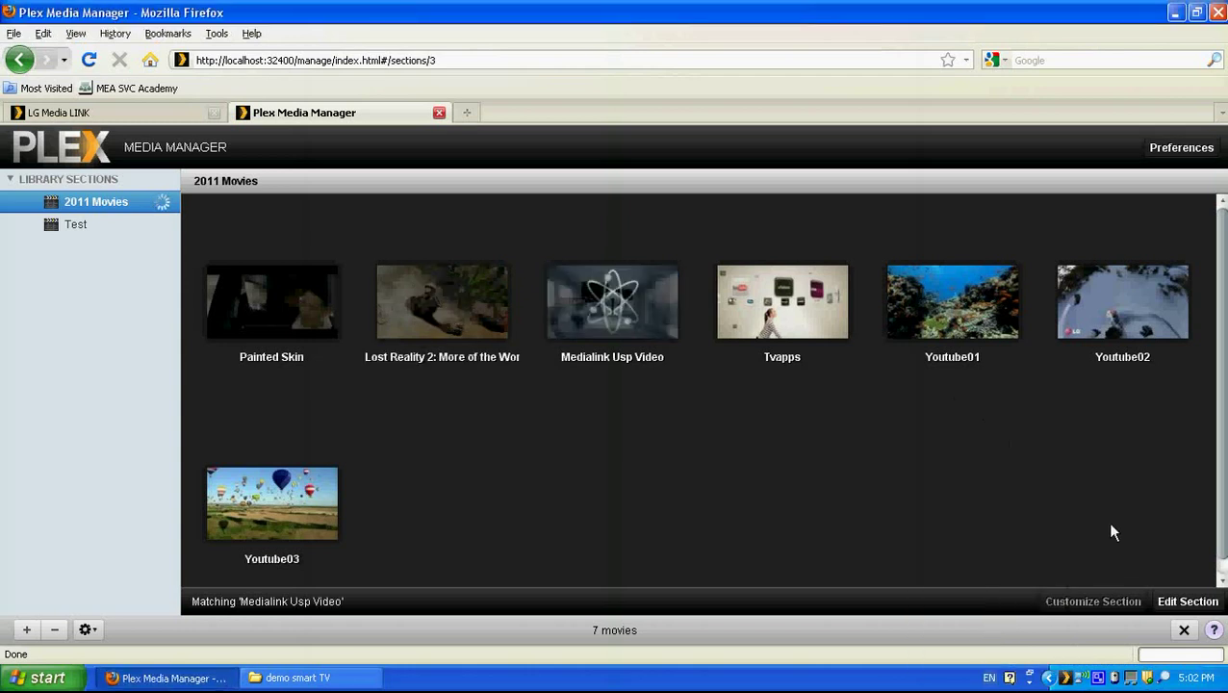